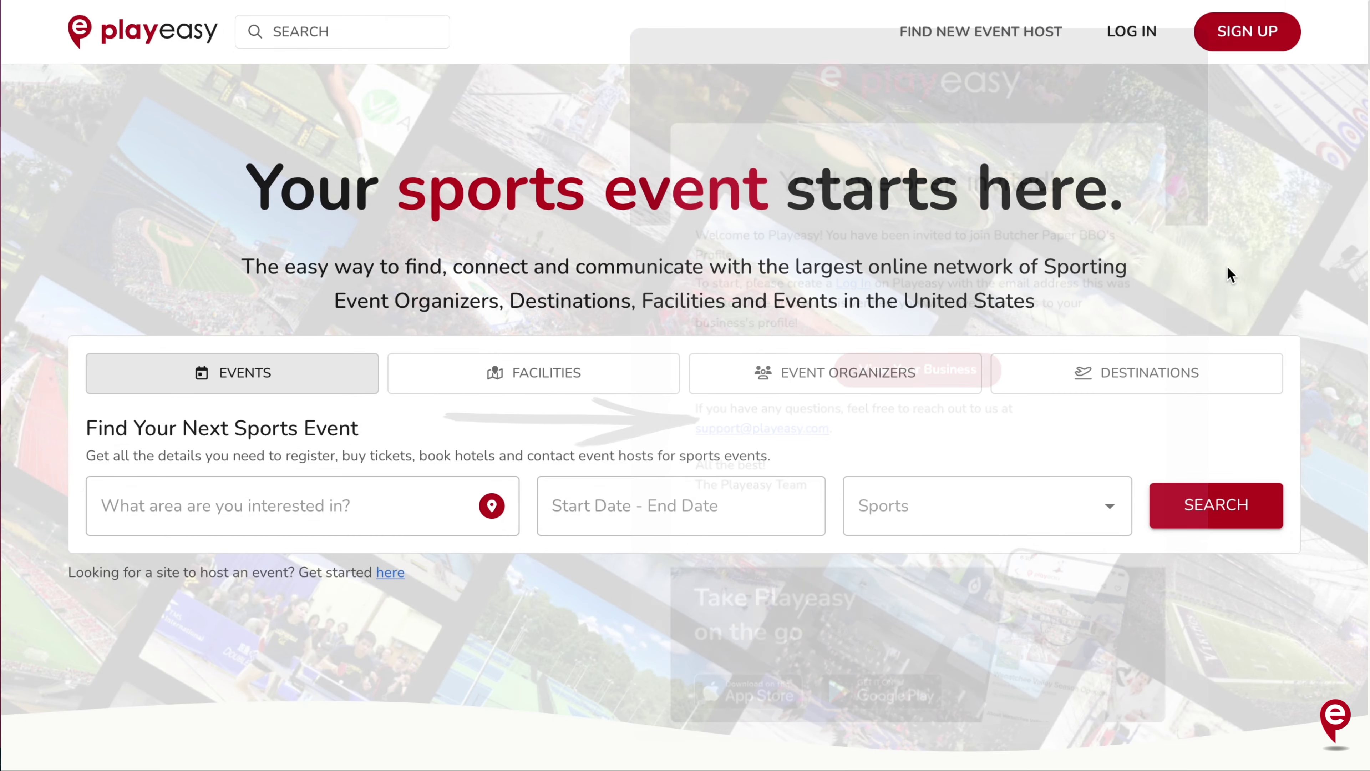
# Preview the Sign Up popup, dismiss it, and bring up the Log In window instead.
pyautogui.click(1247, 44)
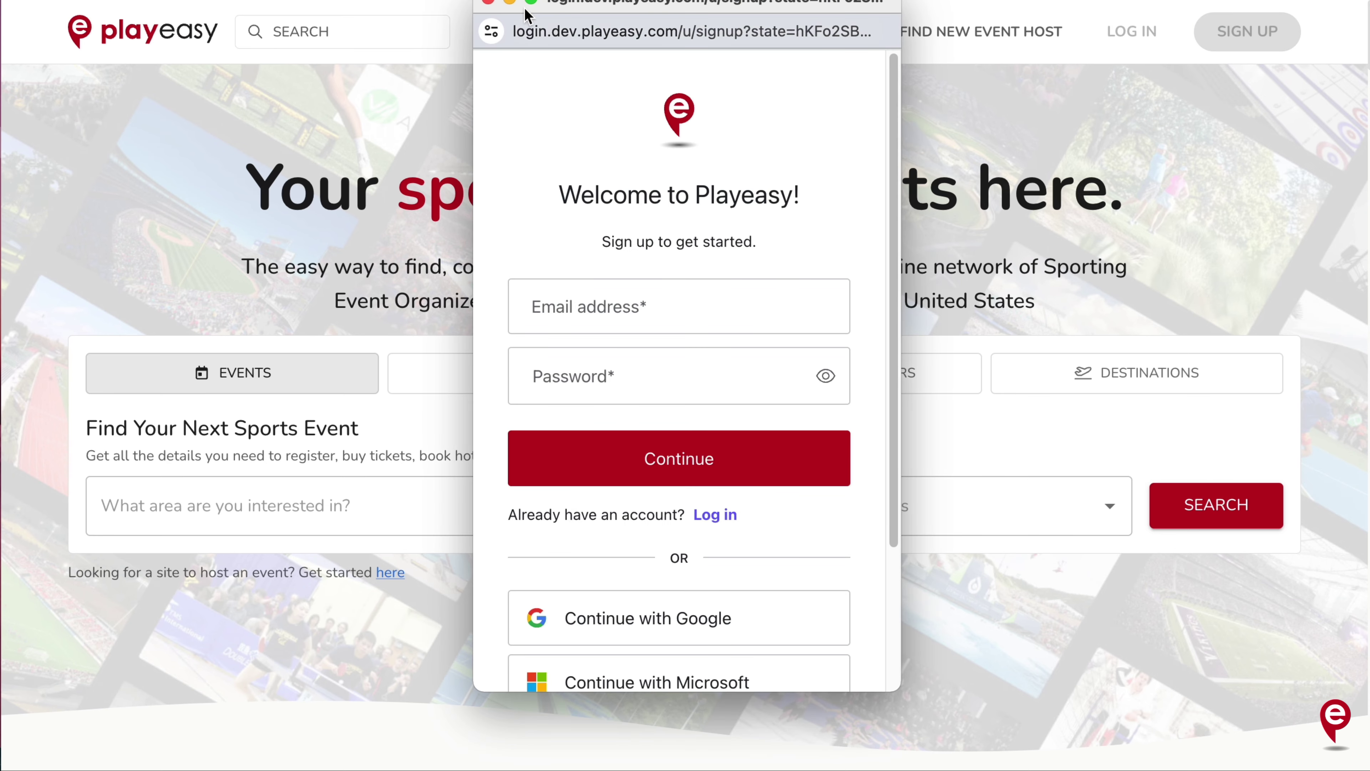
pyautogui.click(487, 2)
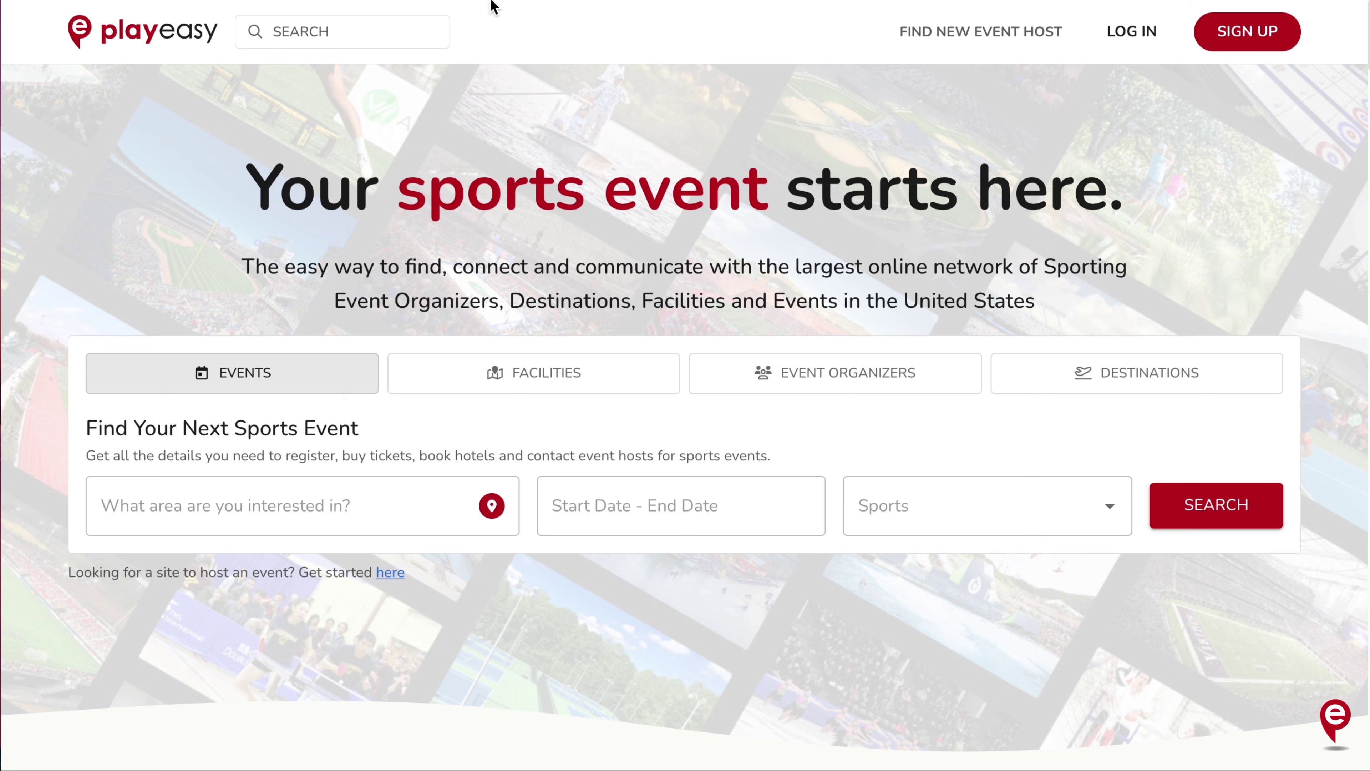
pyautogui.click(1141, 30)
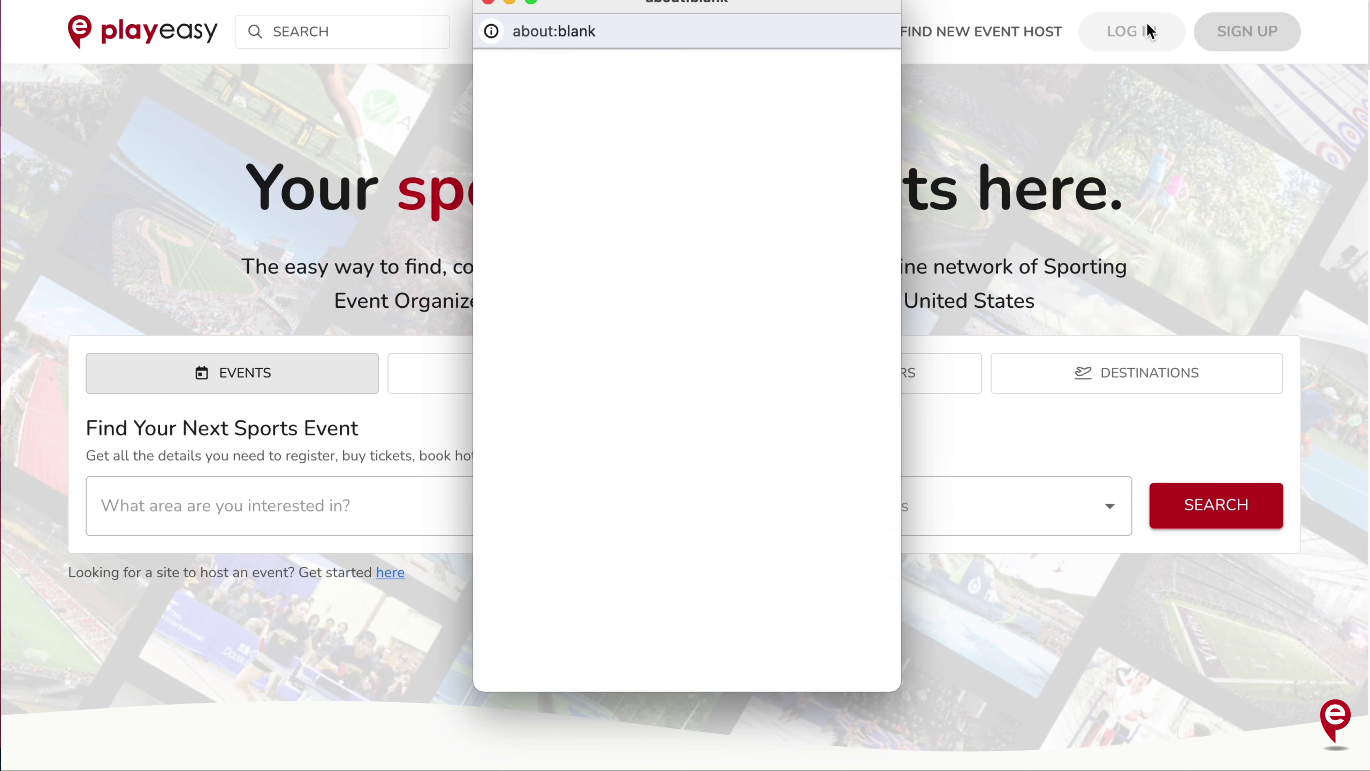
pyautogui.scroll(-3, 769, 398)
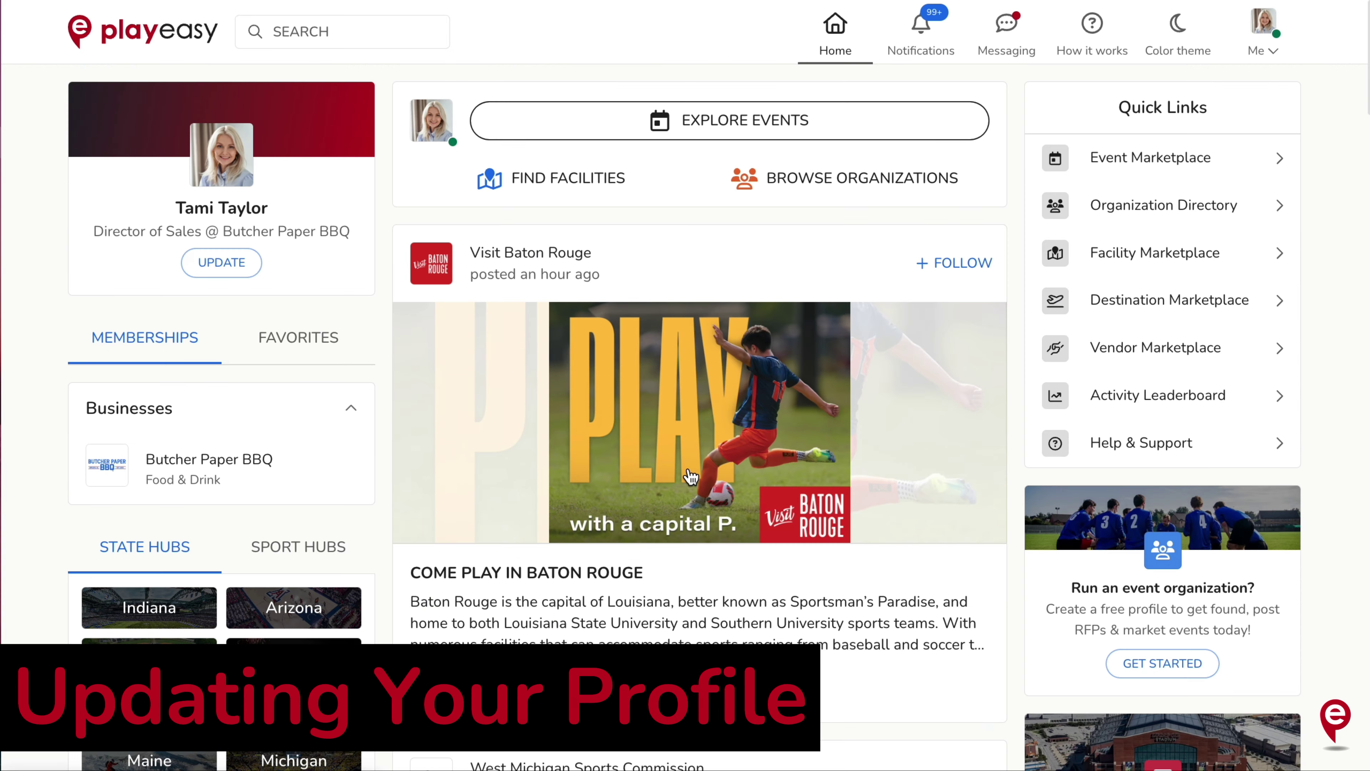
pyautogui.scroll(-8, 796, 395)
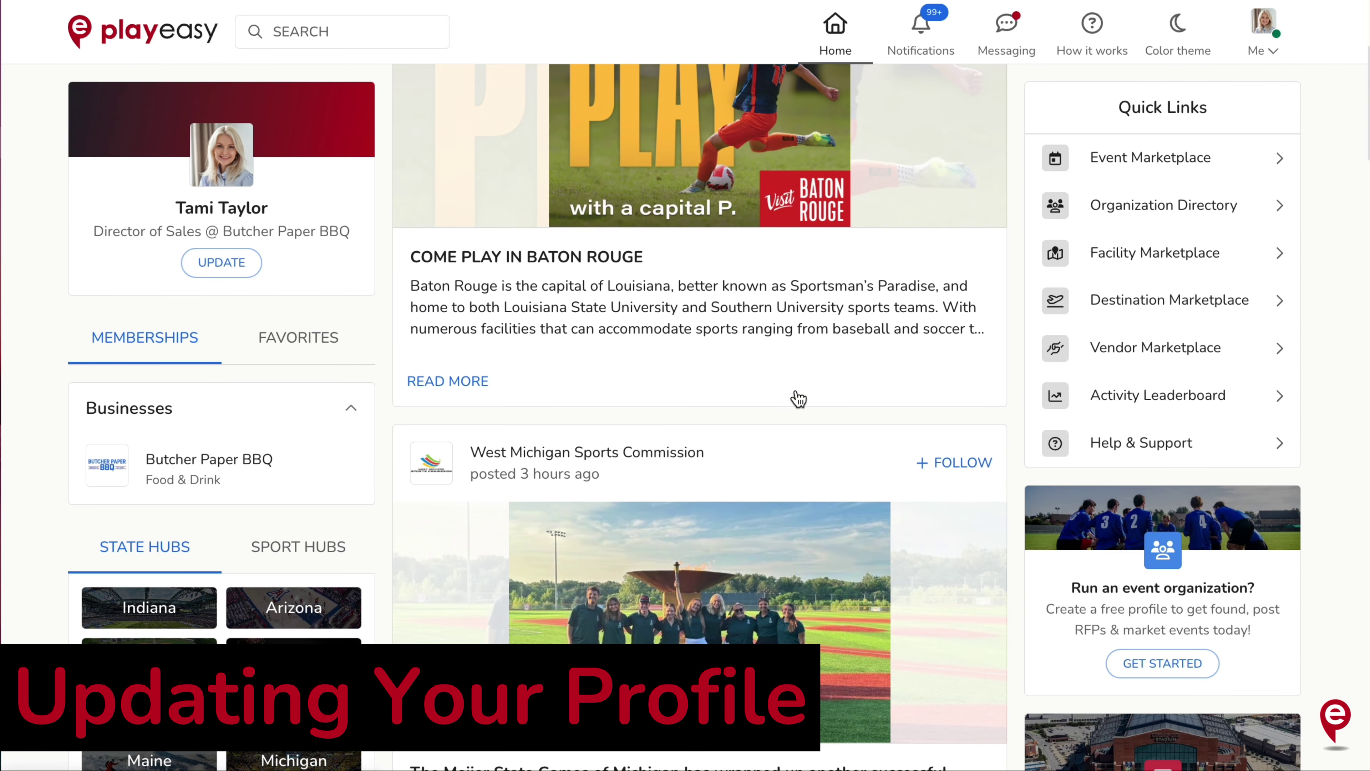
pyautogui.scroll(-10, 797, 399)
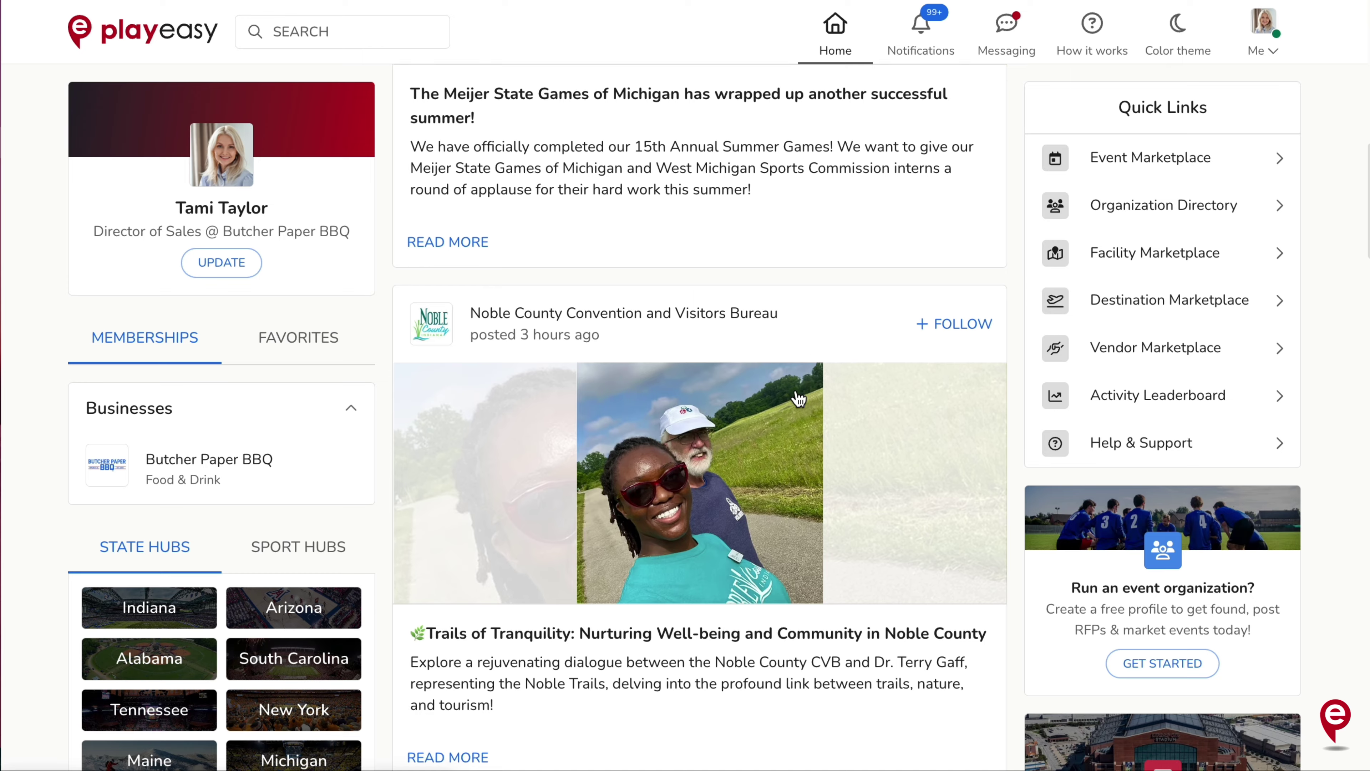
pyautogui.scroll(-9, 798, 398)
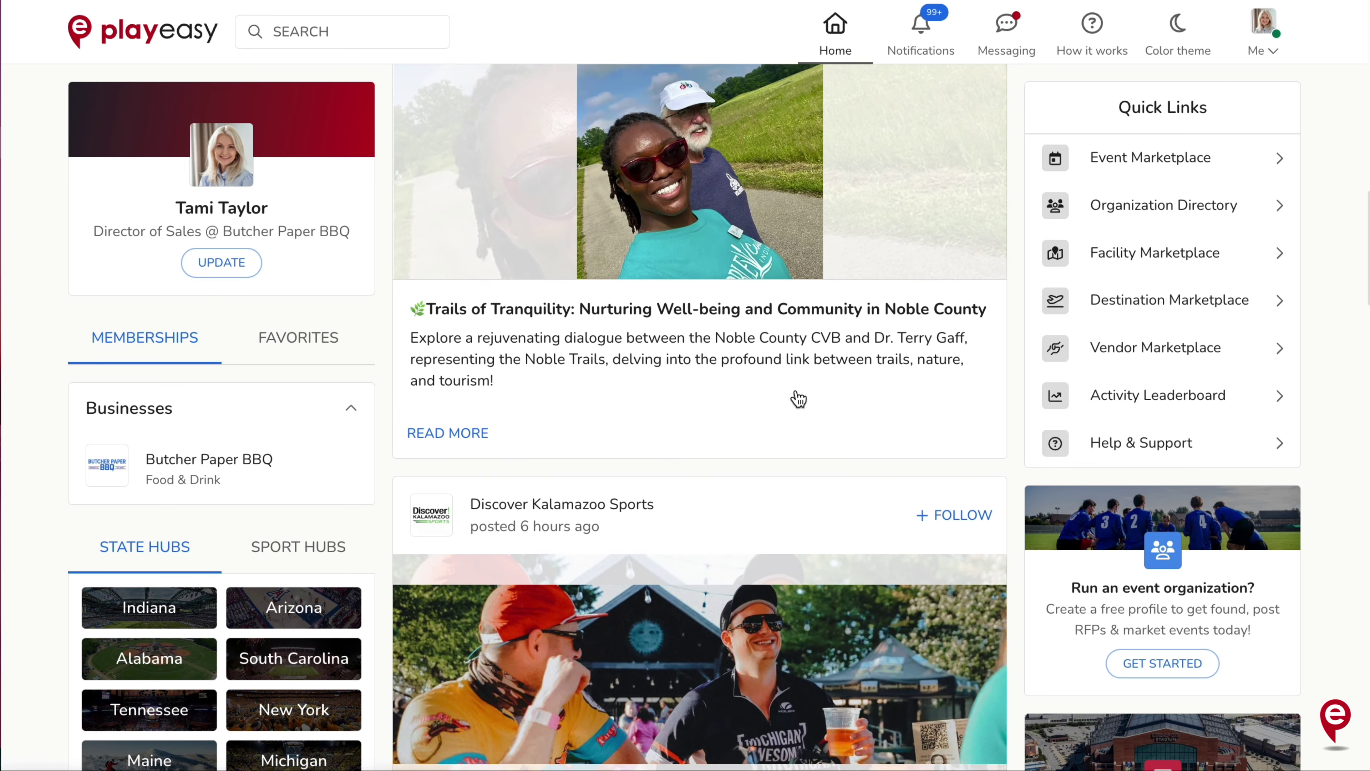
pyautogui.scroll(-4, 798, 398)
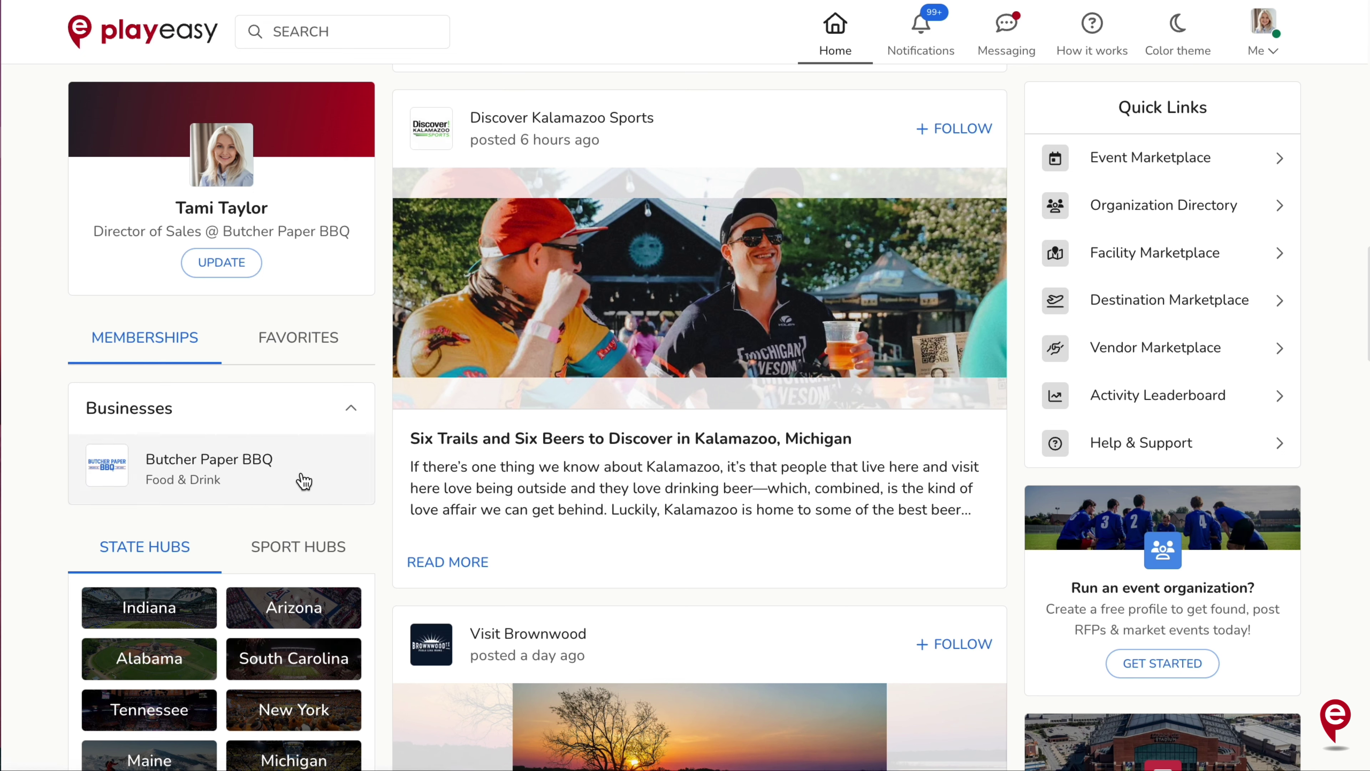
# In Butcher Paper BBQ's Highlights & features, tick Dogs Allowed and save the changes.
pyautogui.click(305, 481)
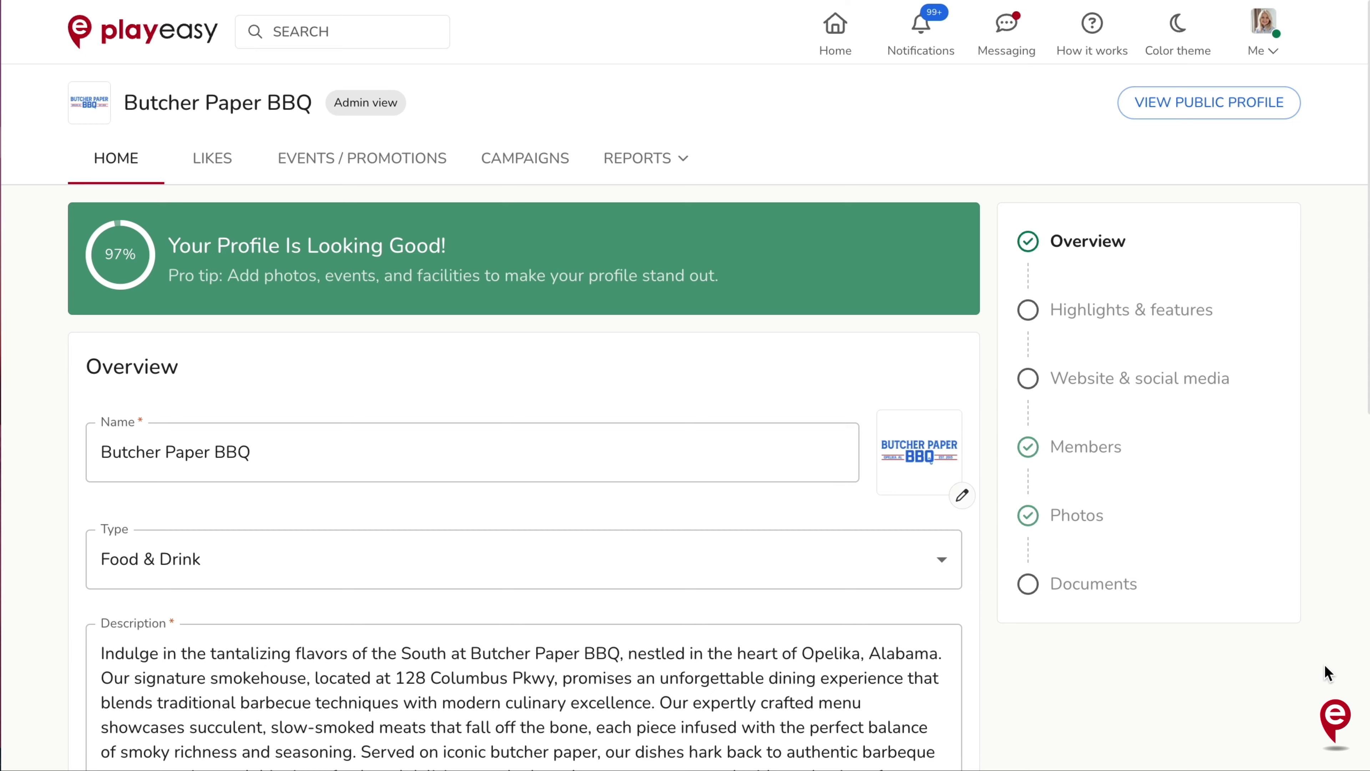
pyautogui.scroll(-10, 1324, 665)
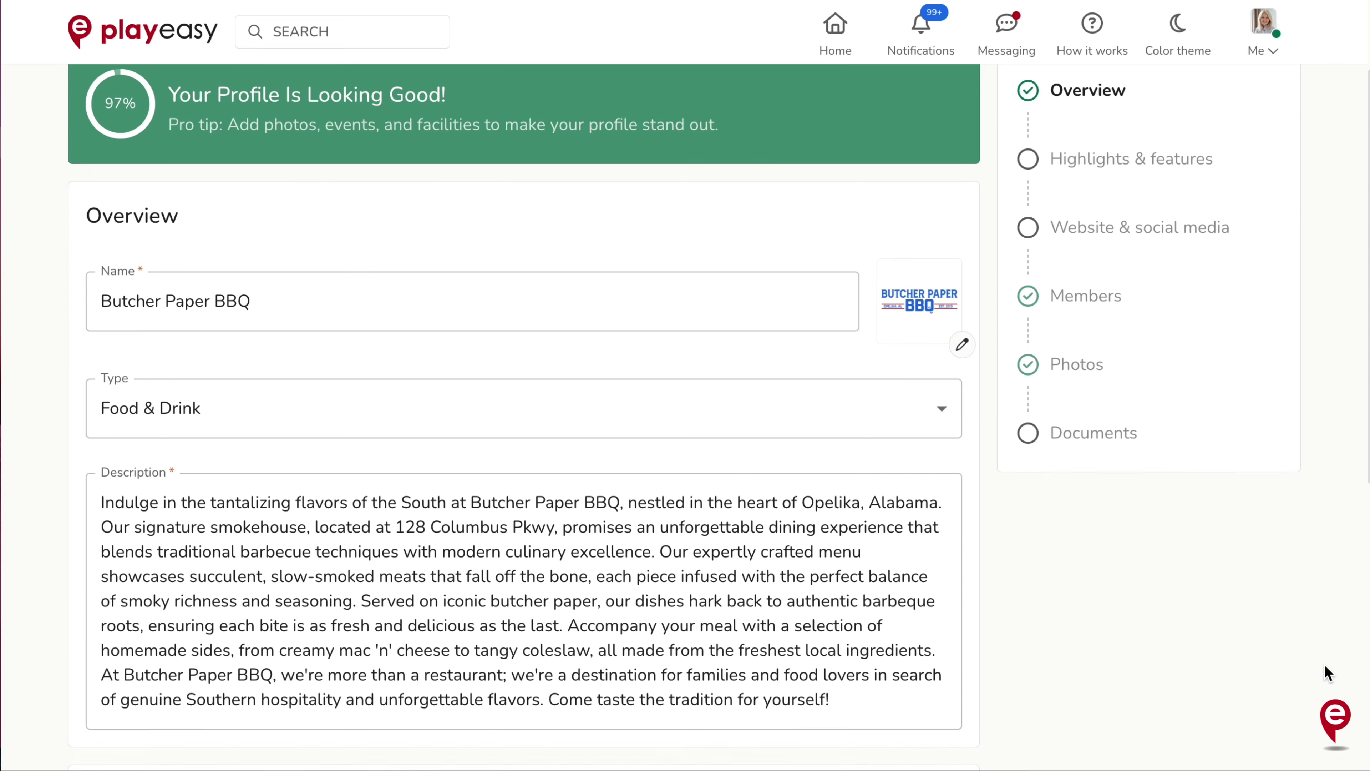
pyautogui.scroll(12, 1324, 665)
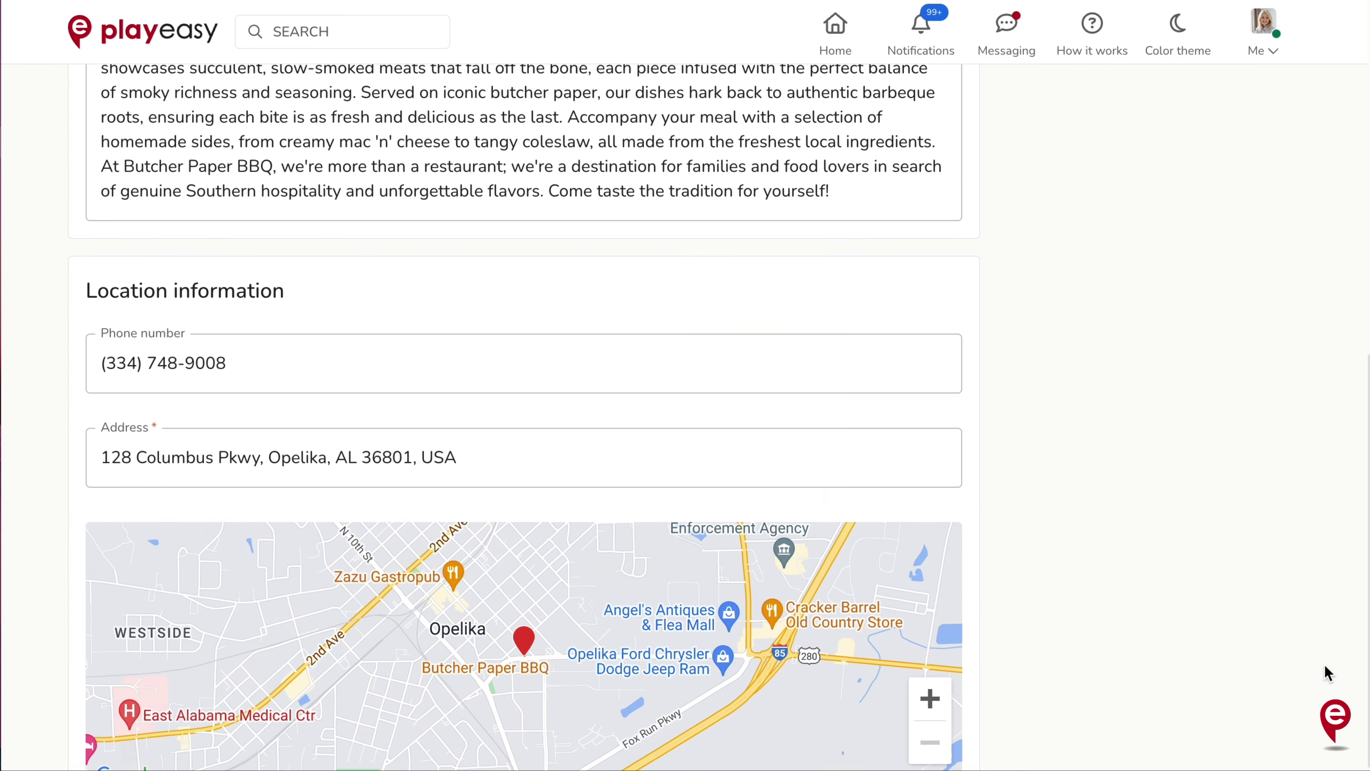
pyautogui.click(1179, 318)
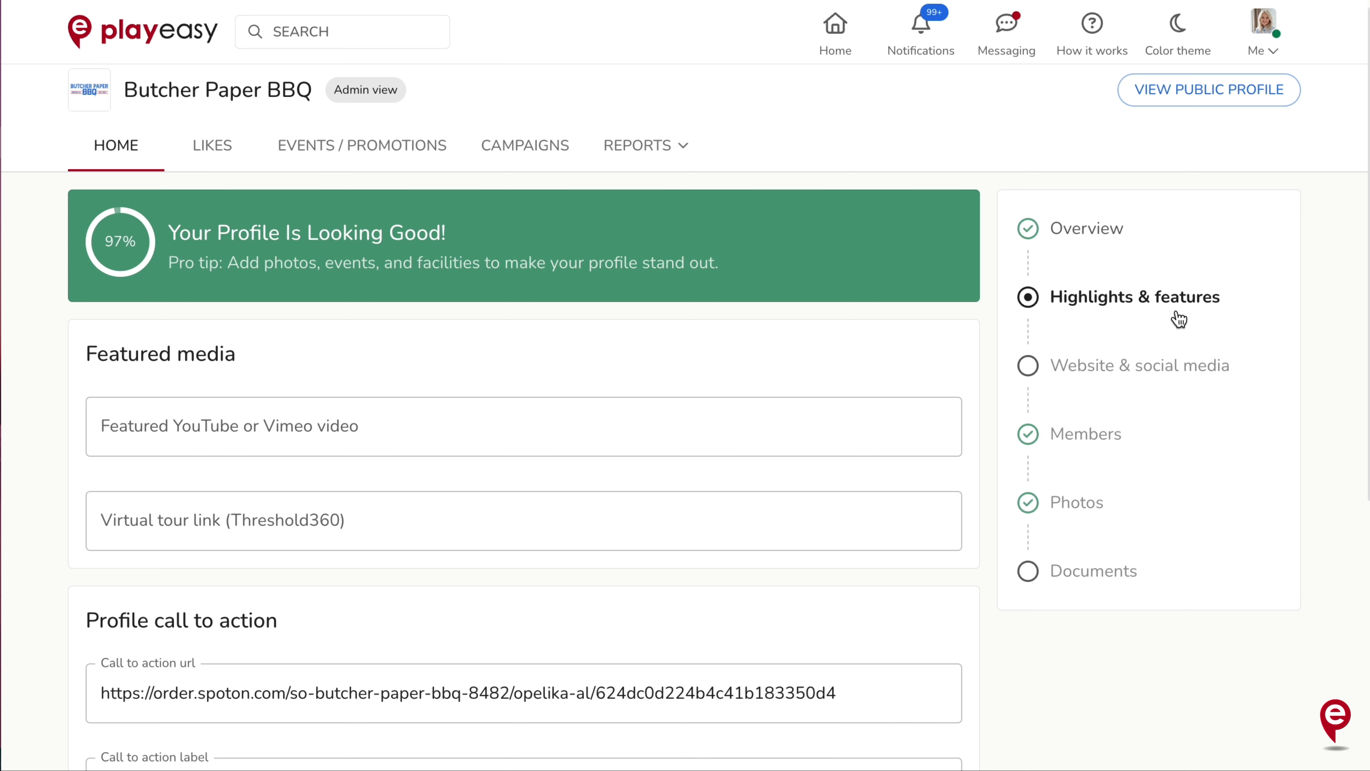
pyautogui.scroll(-5, 872, 454)
pyautogui.scroll(-4, 872, 454)
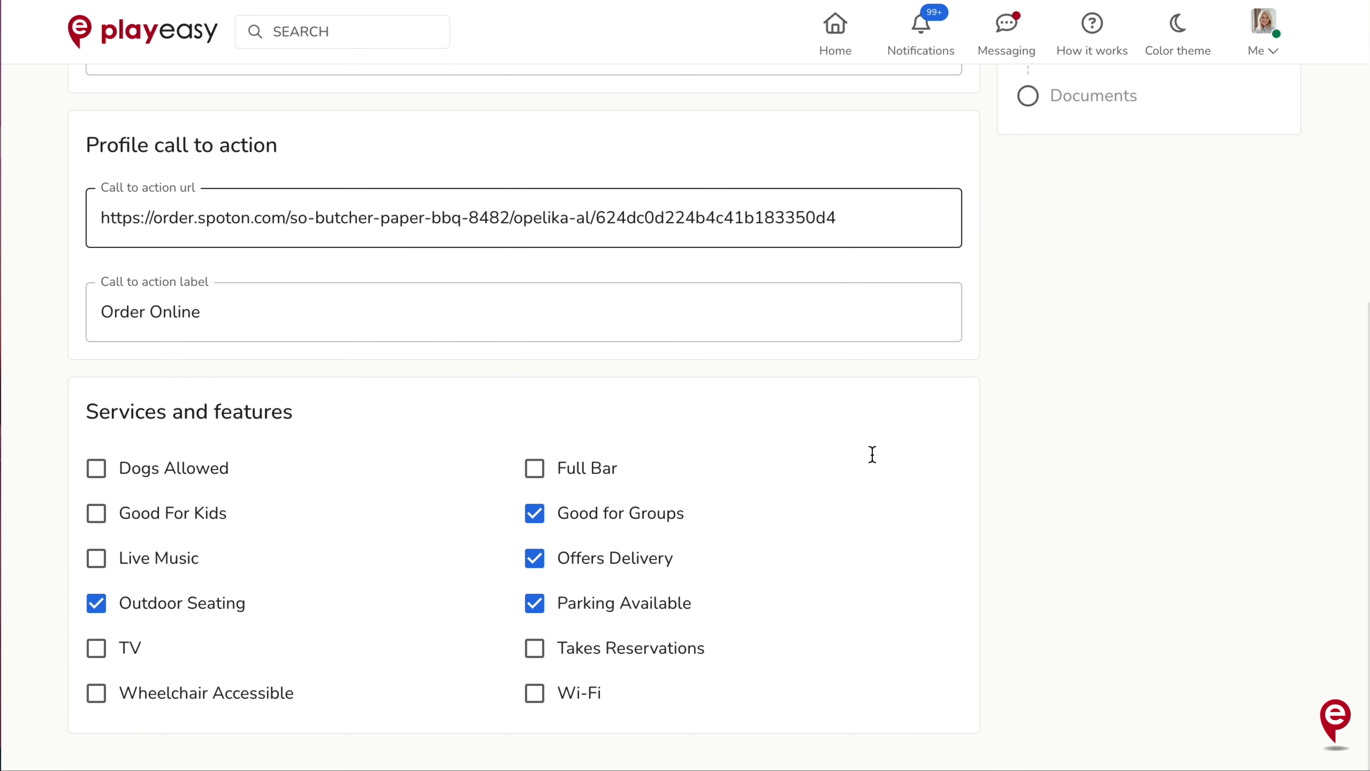
pyautogui.click(194, 468)
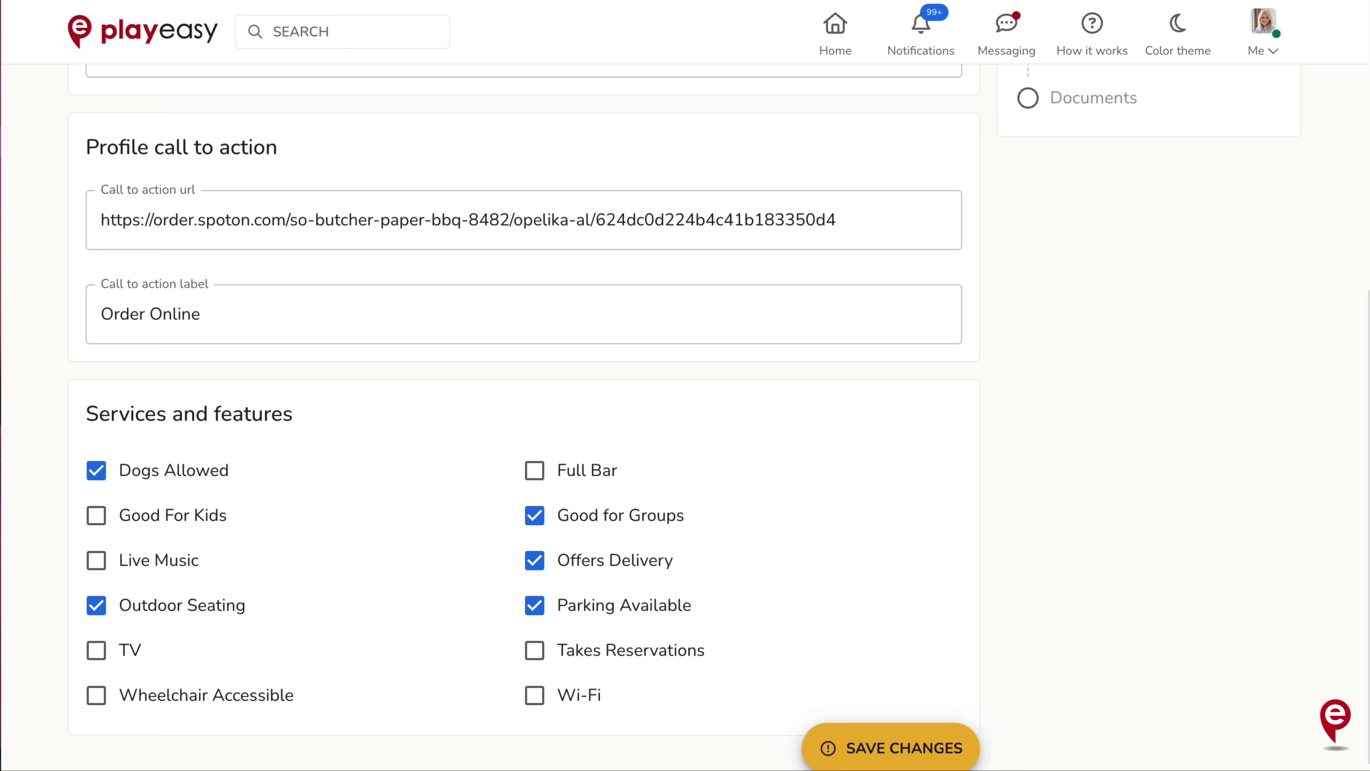
pyautogui.click(881, 745)
# Set the pulled-pork sandwich photo as the header image, then view the Documents section.
pyautogui.scroll(8, 1071, 459)
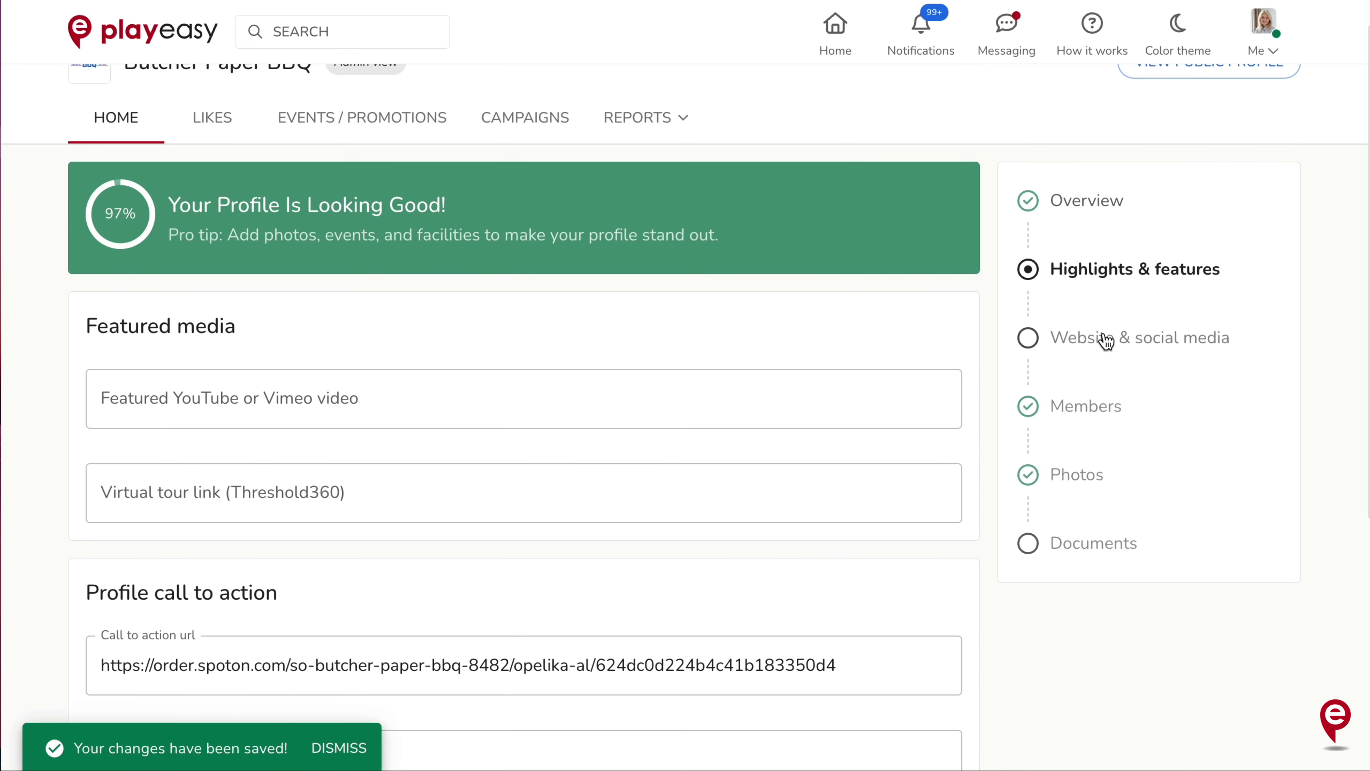
pyautogui.click(1104, 340)
pyautogui.click(1075, 415)
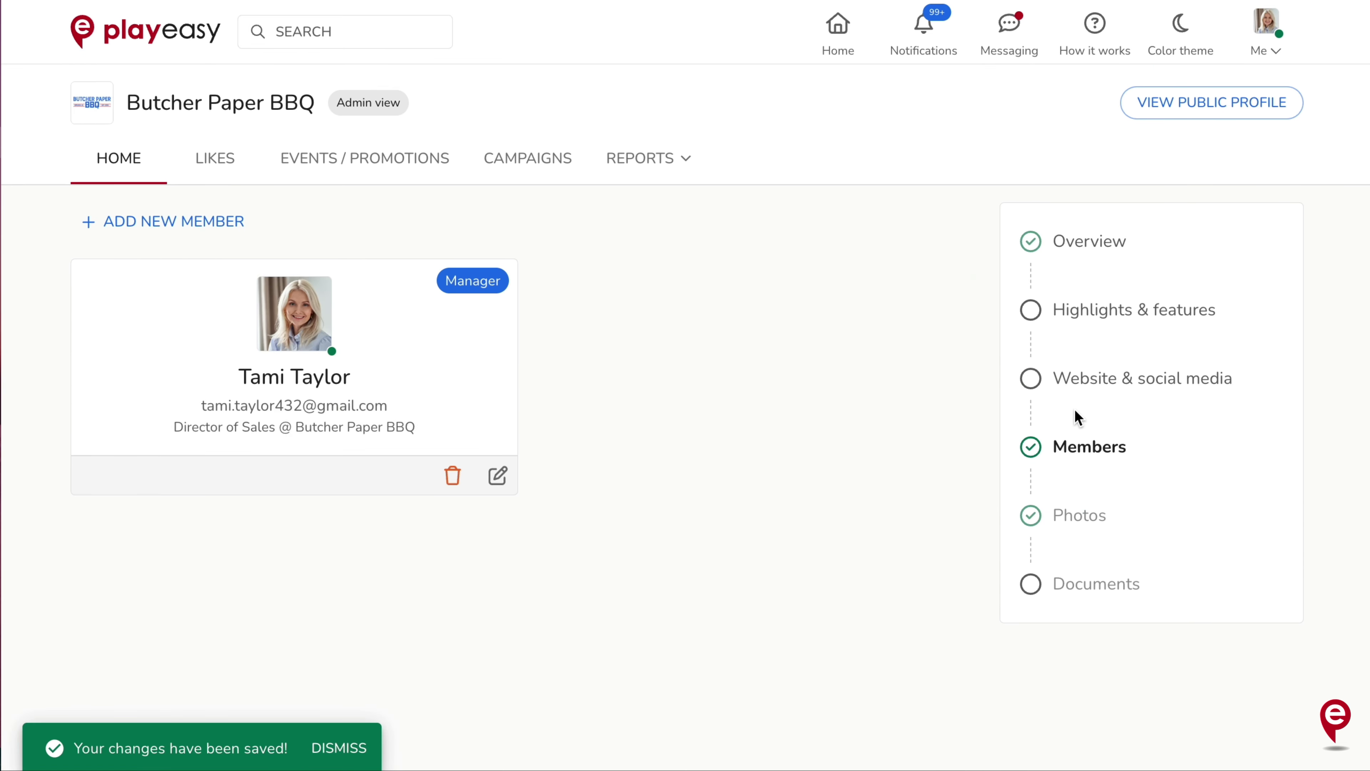
pyautogui.click(1070, 509)
pyautogui.click(961, 492)
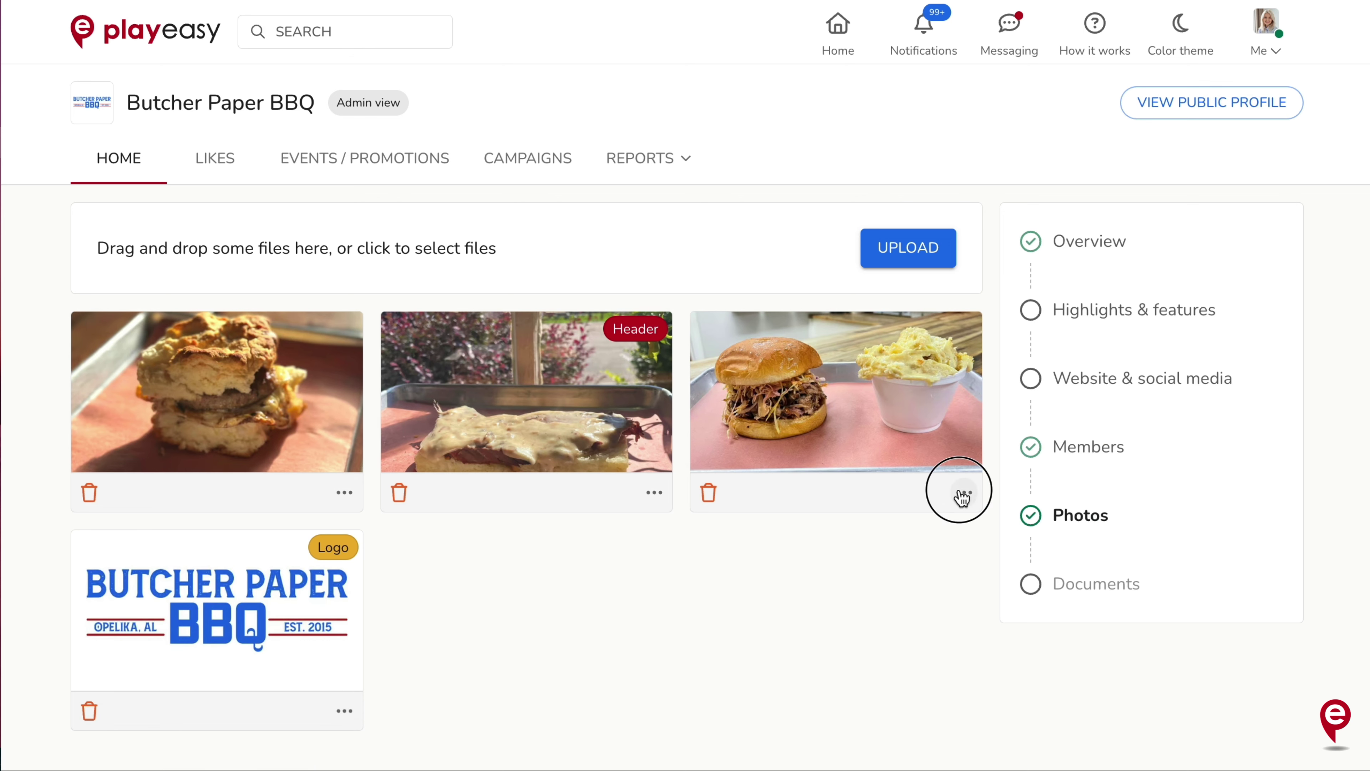
pyautogui.click(1014, 582)
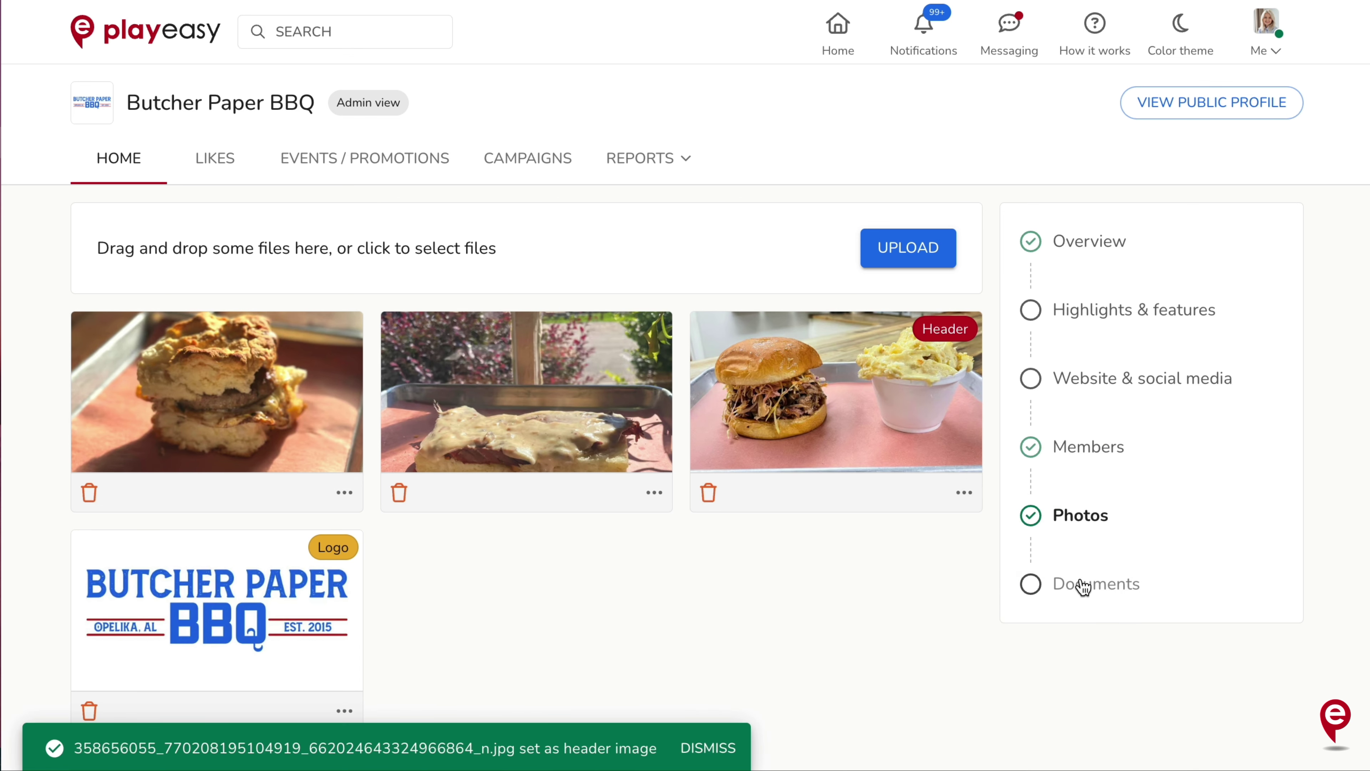
pyautogui.click(1083, 586)
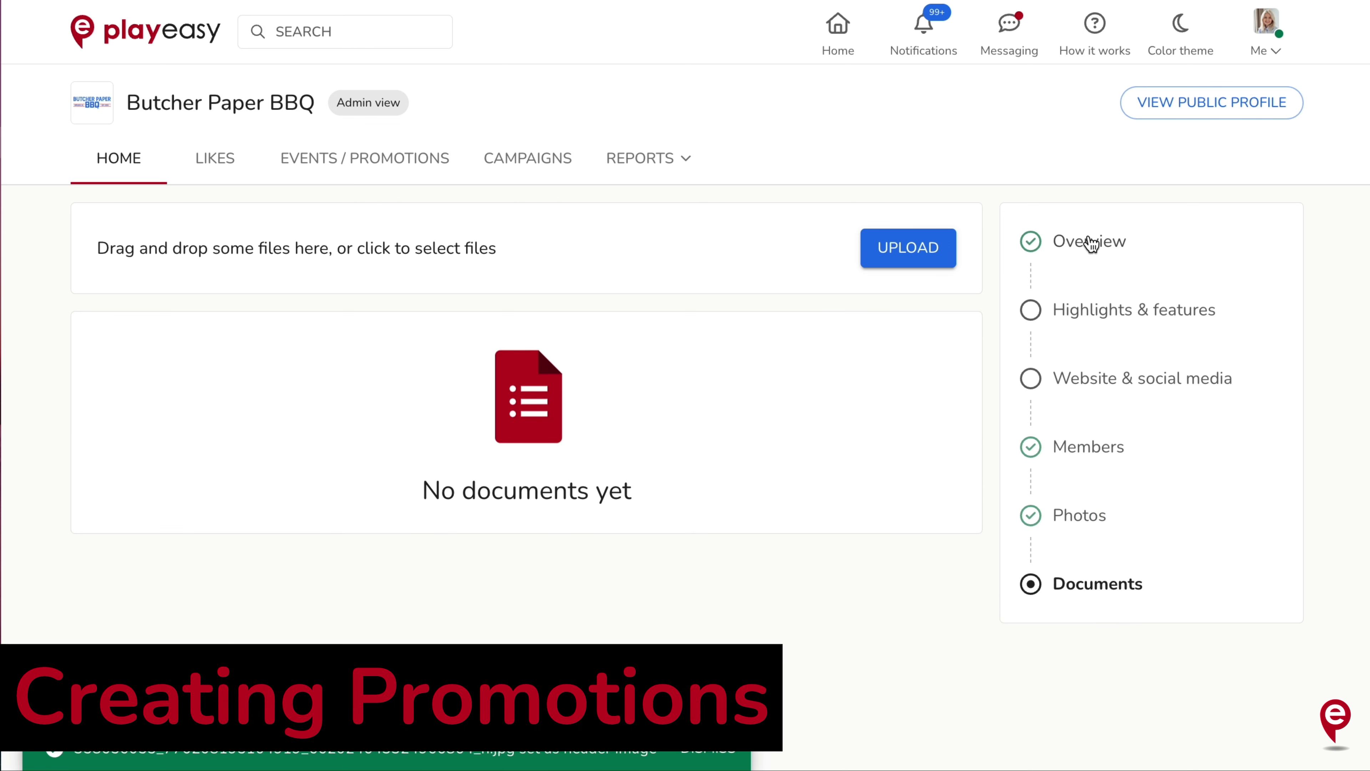
# Return to the Overview and browse the Events/Promotions and Campaigns tabs for Butcher Paper BBQ.
pyautogui.click(1090, 251)
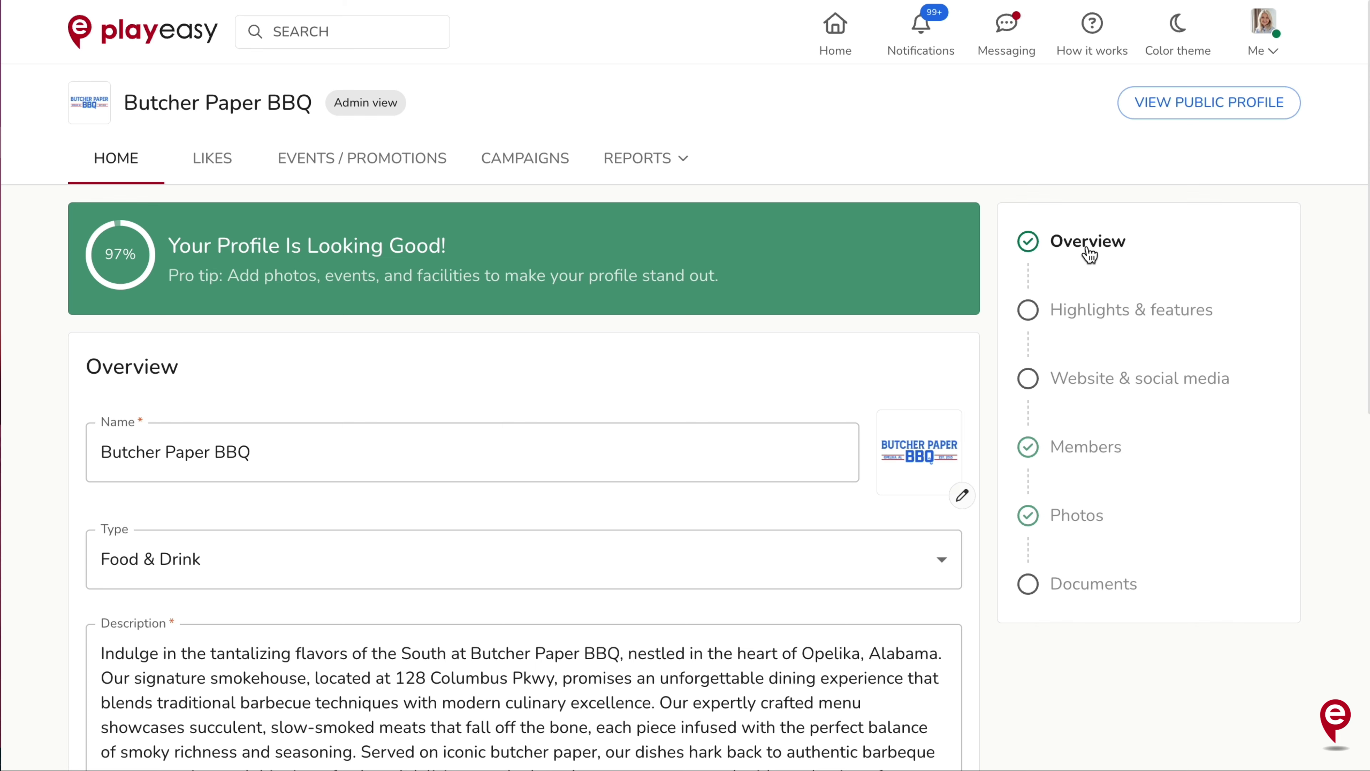
pyautogui.click(382, 174)
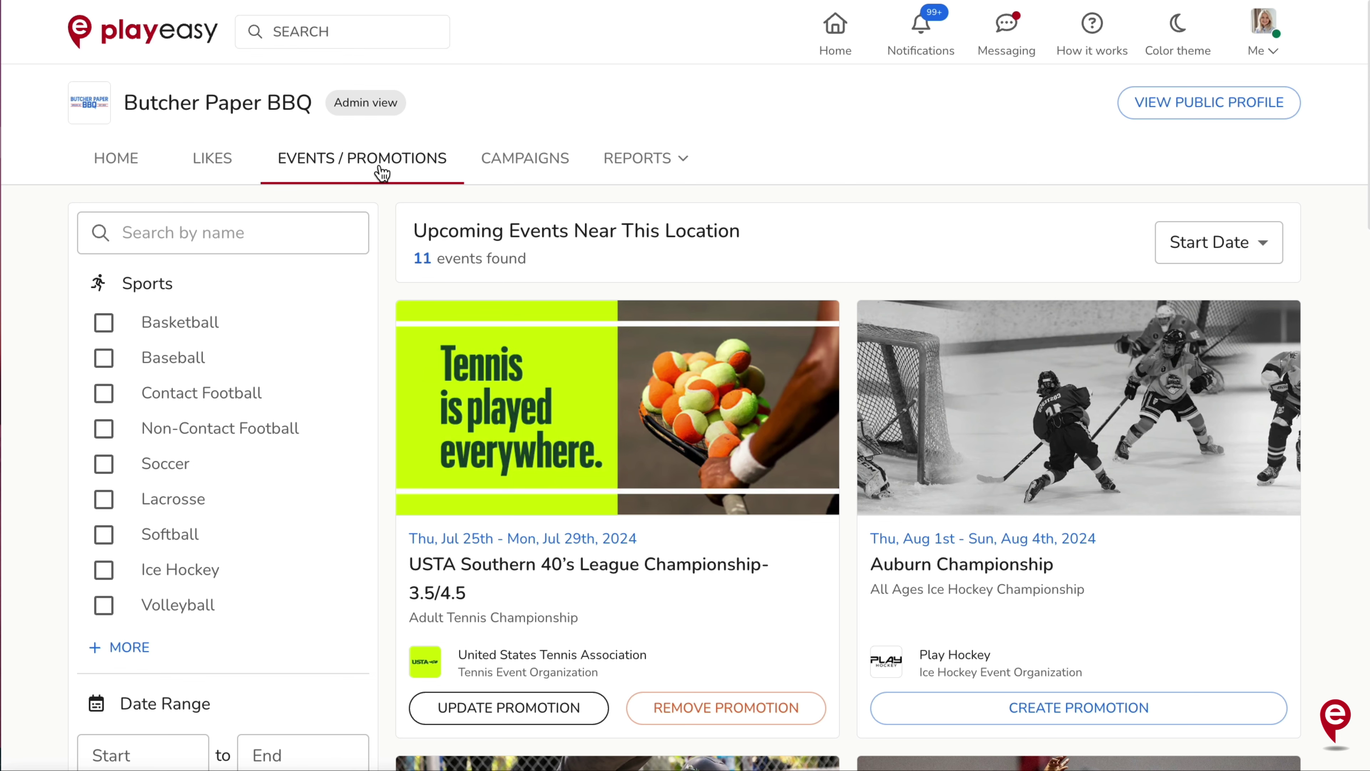
pyautogui.click(524, 169)
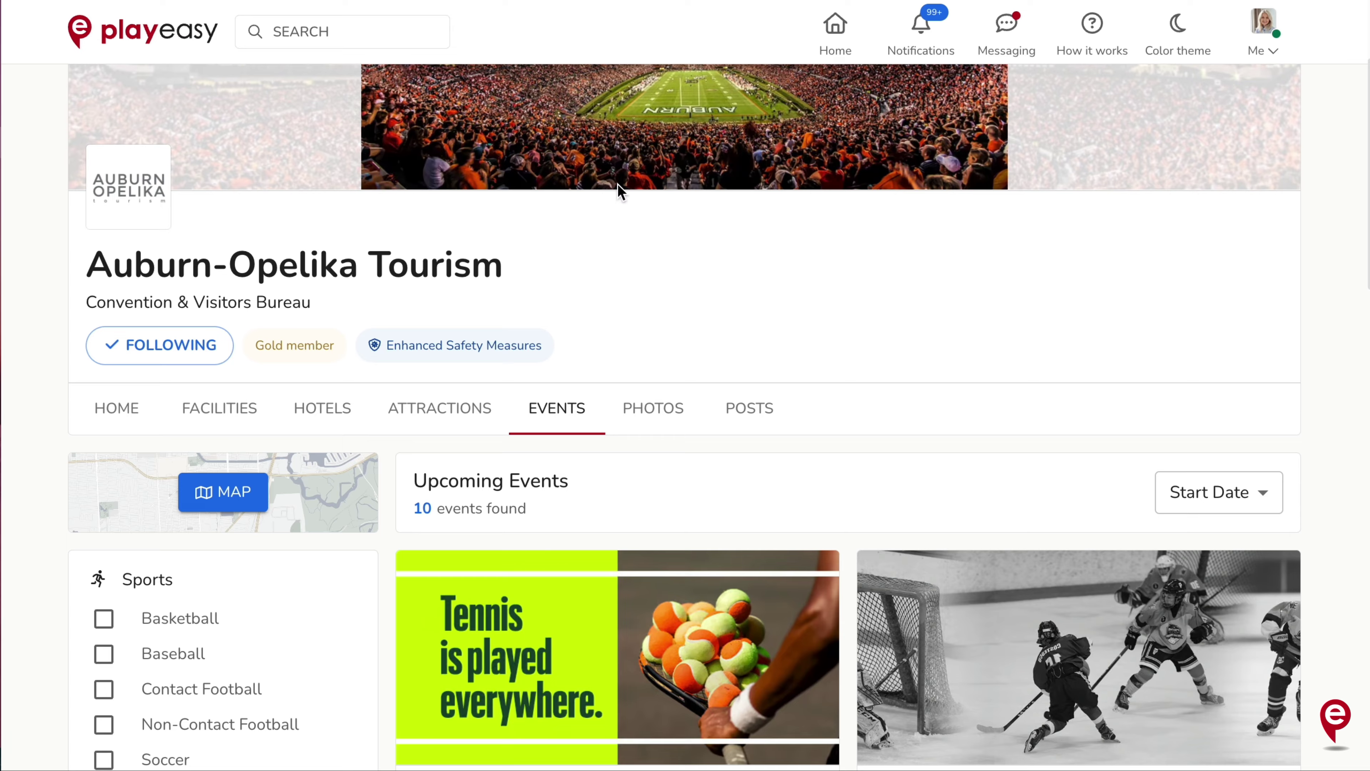
# Open the USTA Southern 40's League Championship page and check its Local Promotions for the $10 offer.
pyautogui.scroll(-3, 620, 190)
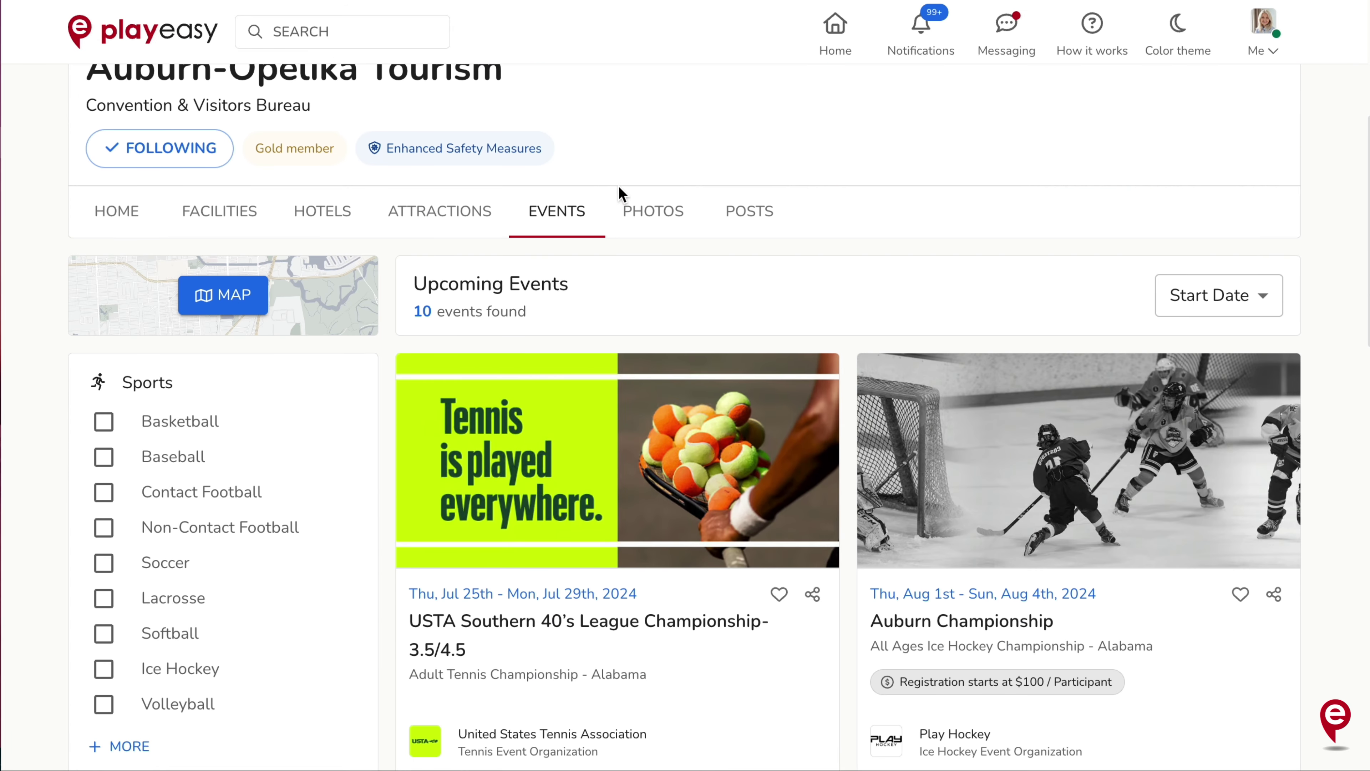
pyautogui.click(583, 430)
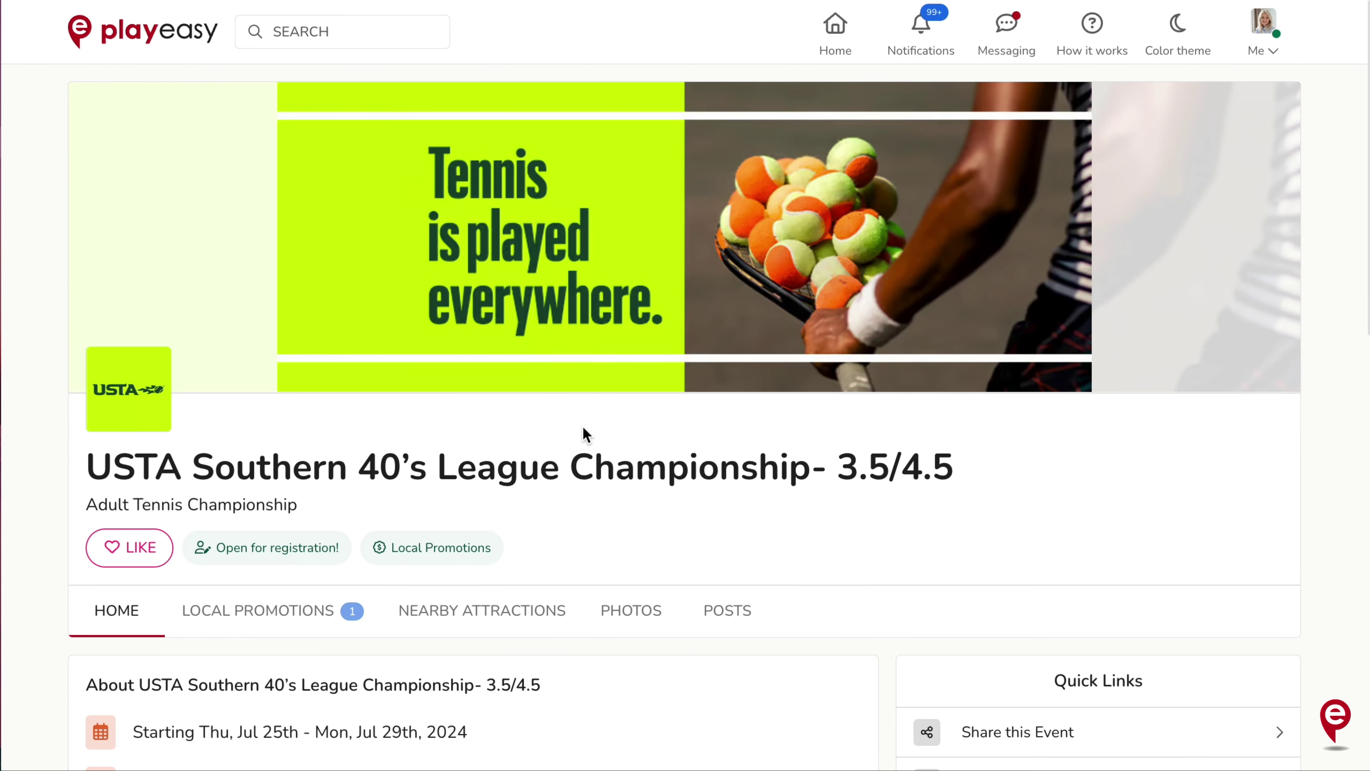
pyautogui.scroll(-5, 583, 427)
pyautogui.scroll(-1, 583, 432)
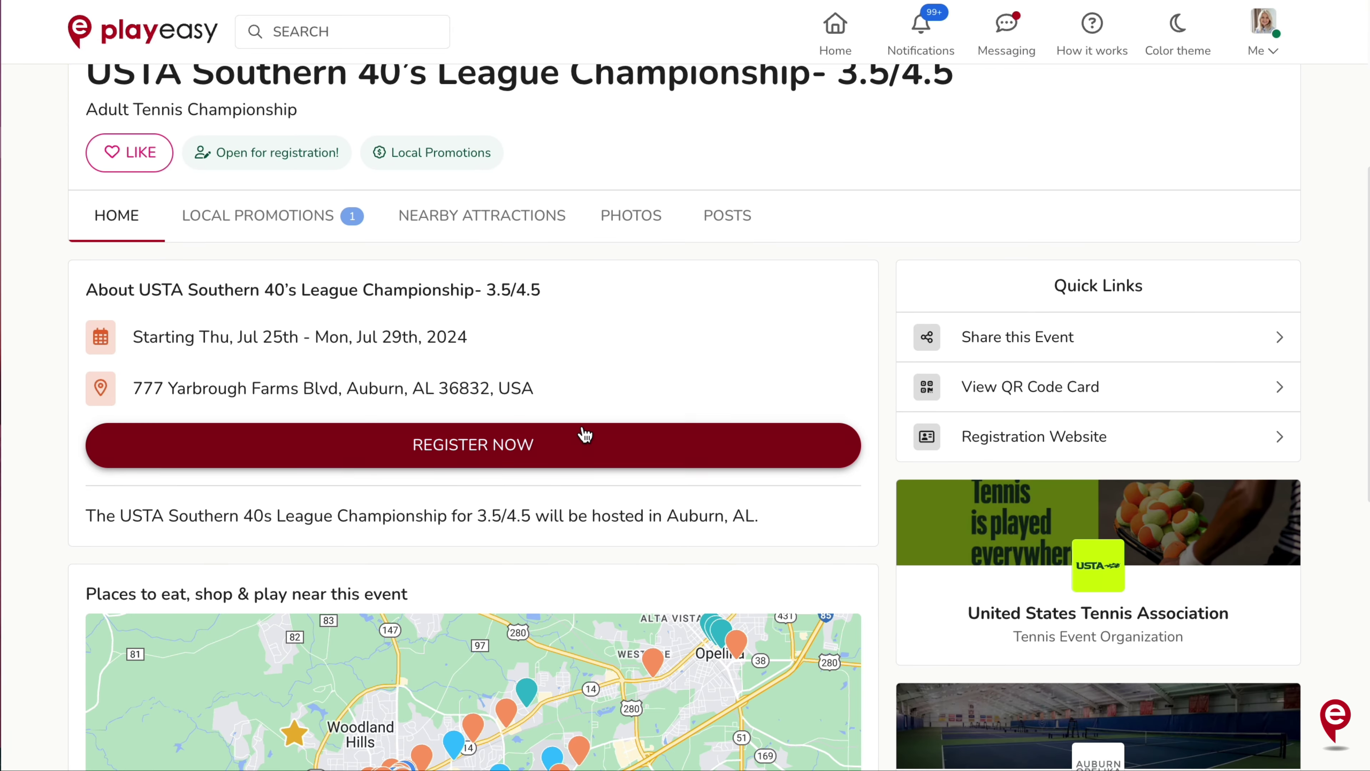
pyautogui.click(316, 231)
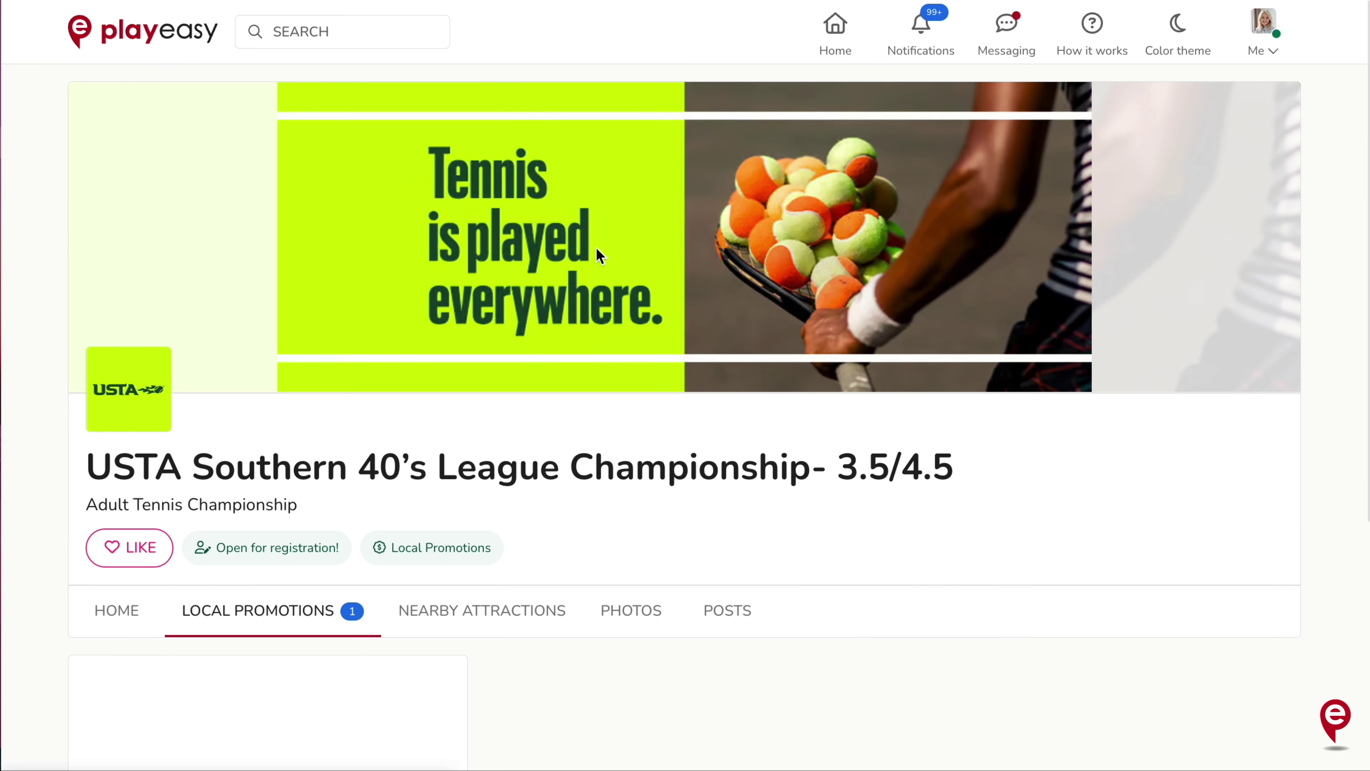
pyautogui.scroll(-3, 751, 309)
pyautogui.scroll(-3, 752, 309)
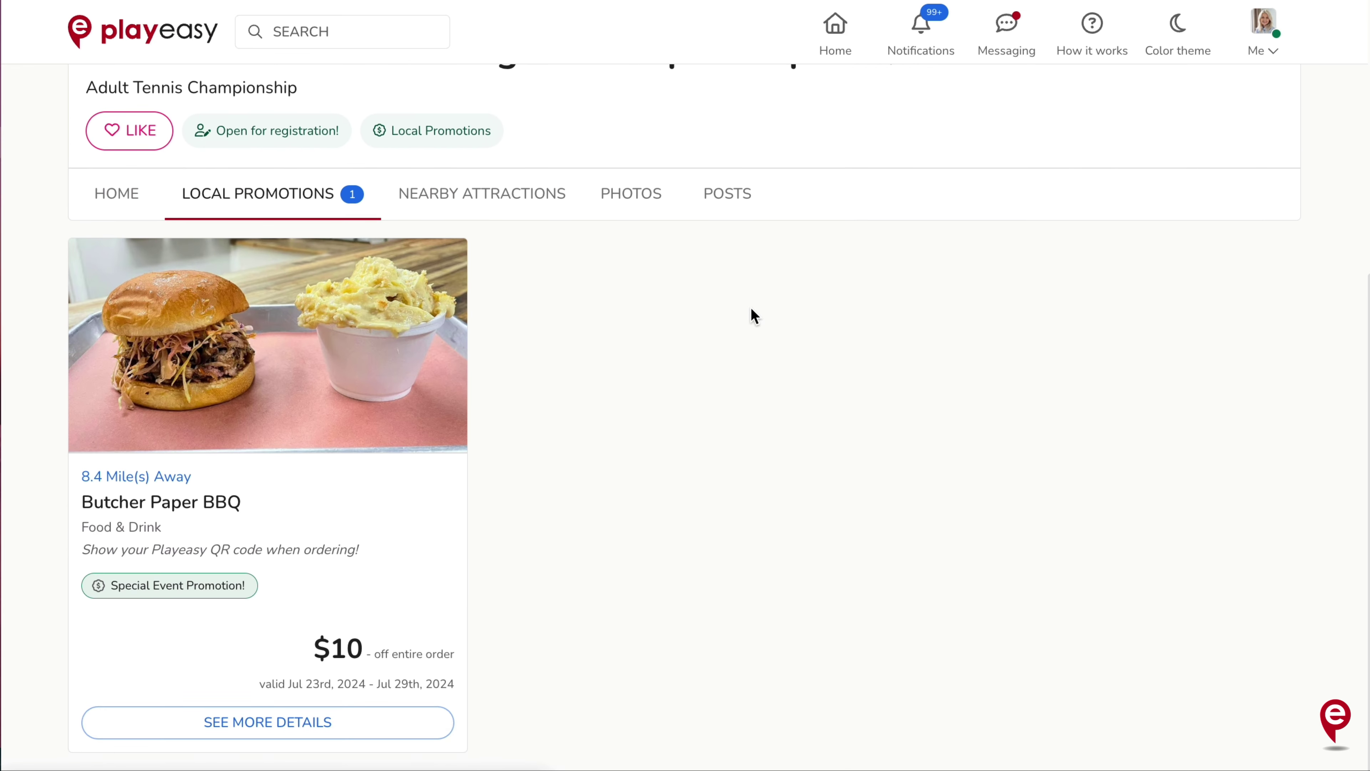
# Browse the event's Nearby Attractions, with Butcher Paper BBQ first among 41 places.
pyautogui.click(515, 212)
pyautogui.scroll(-2, 1078, 239)
pyautogui.scroll(-1, 1081, 239)
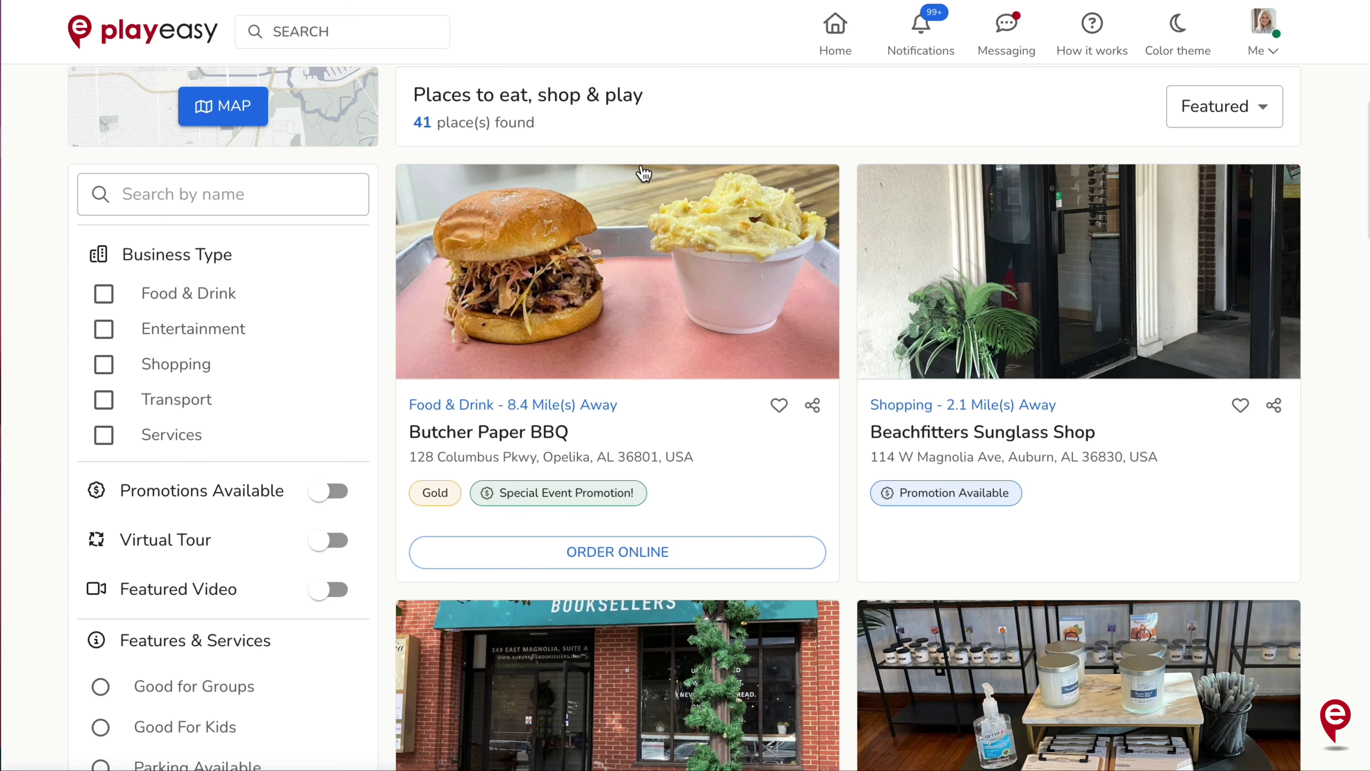
pyautogui.scroll(5, 642, 172)
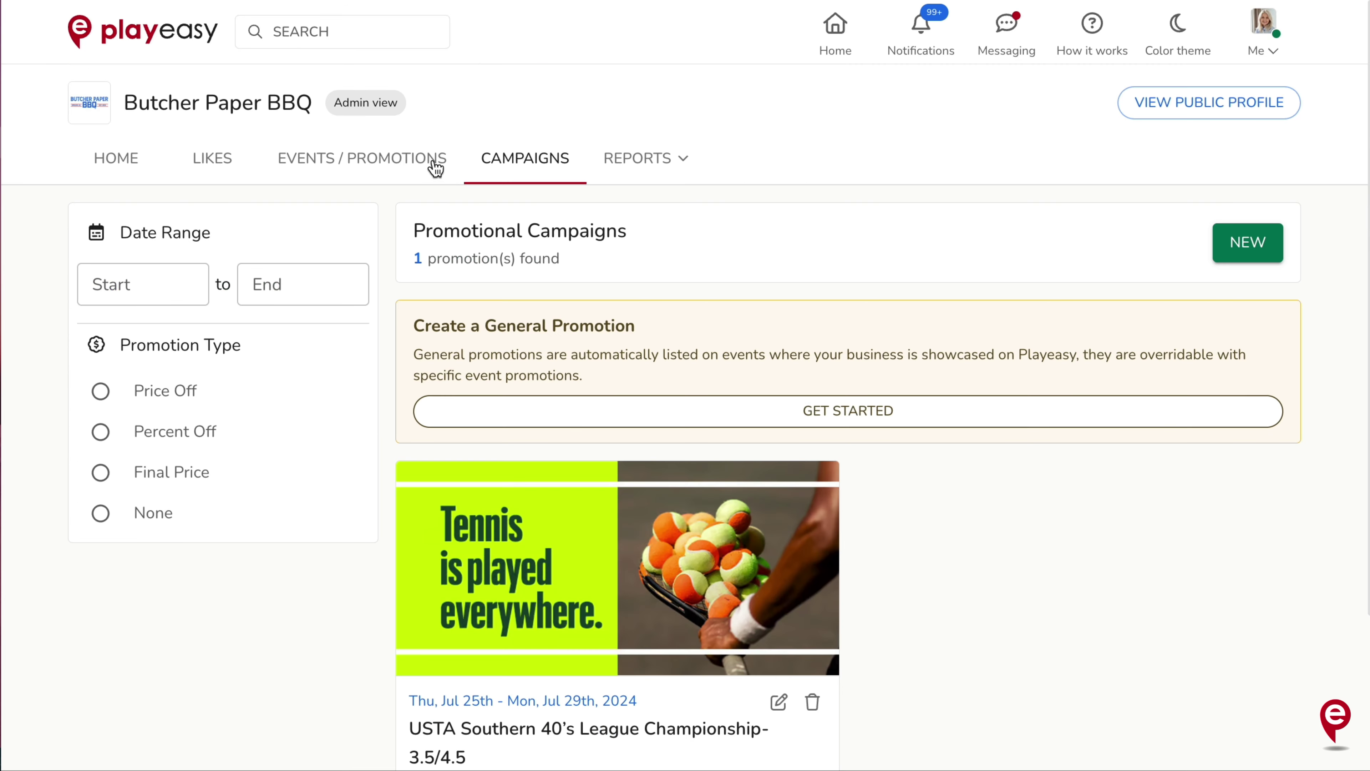
pyautogui.click(434, 132)
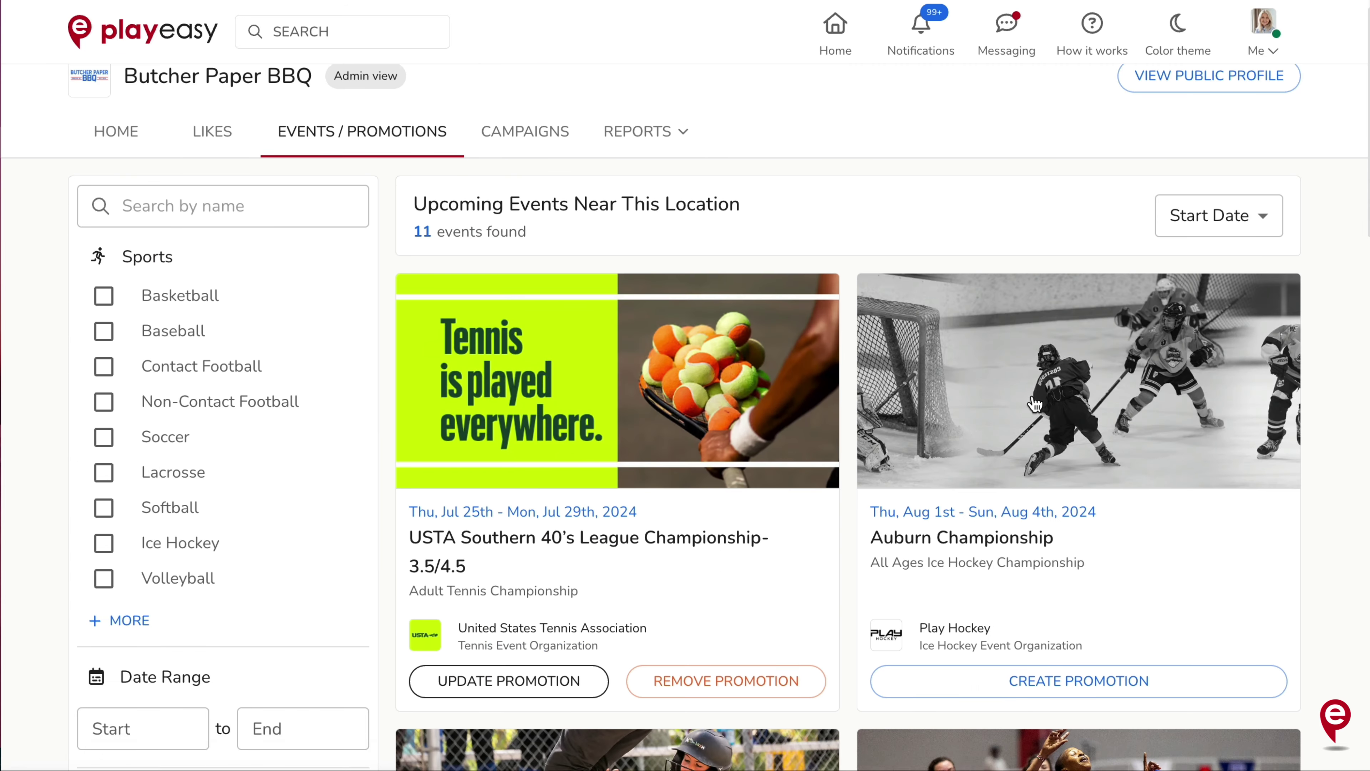
pyautogui.scroll(-10, 1035, 404)
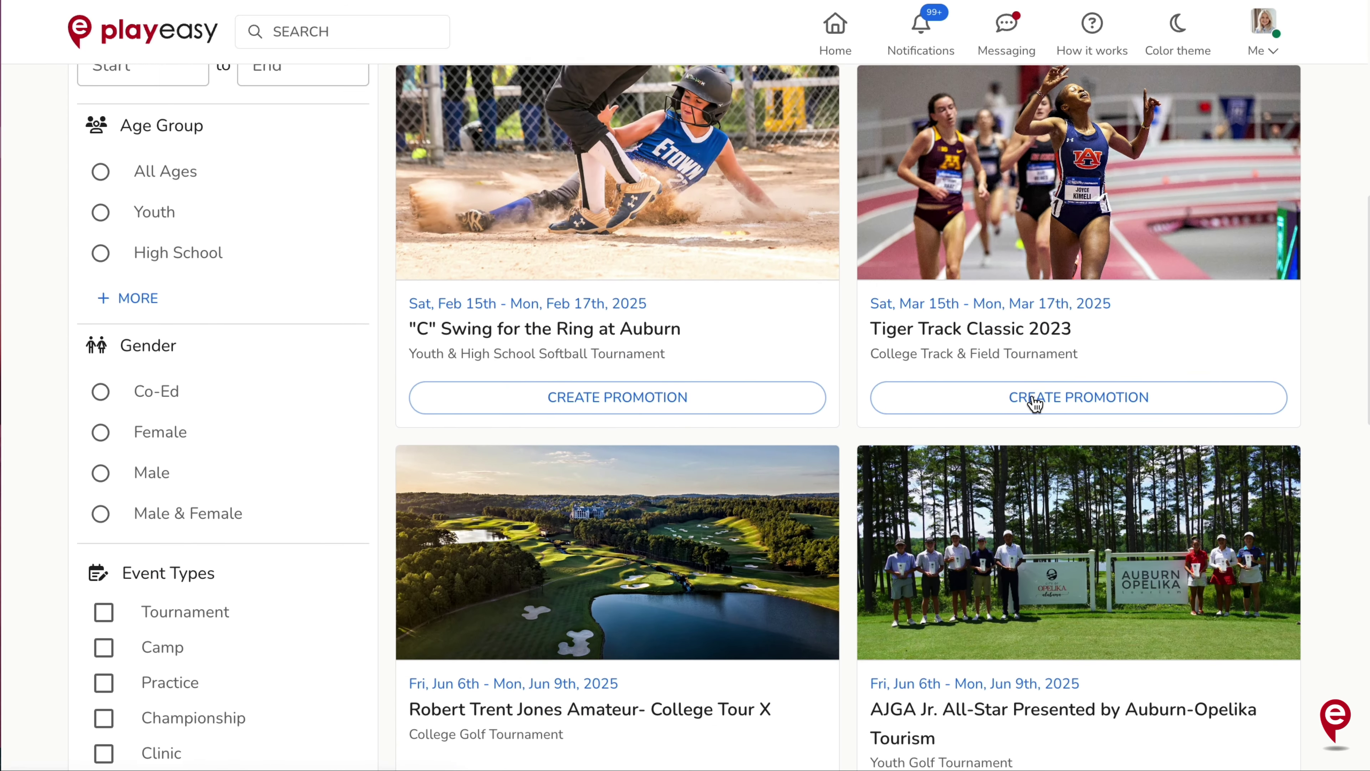
pyautogui.scroll(-8, 1035, 404)
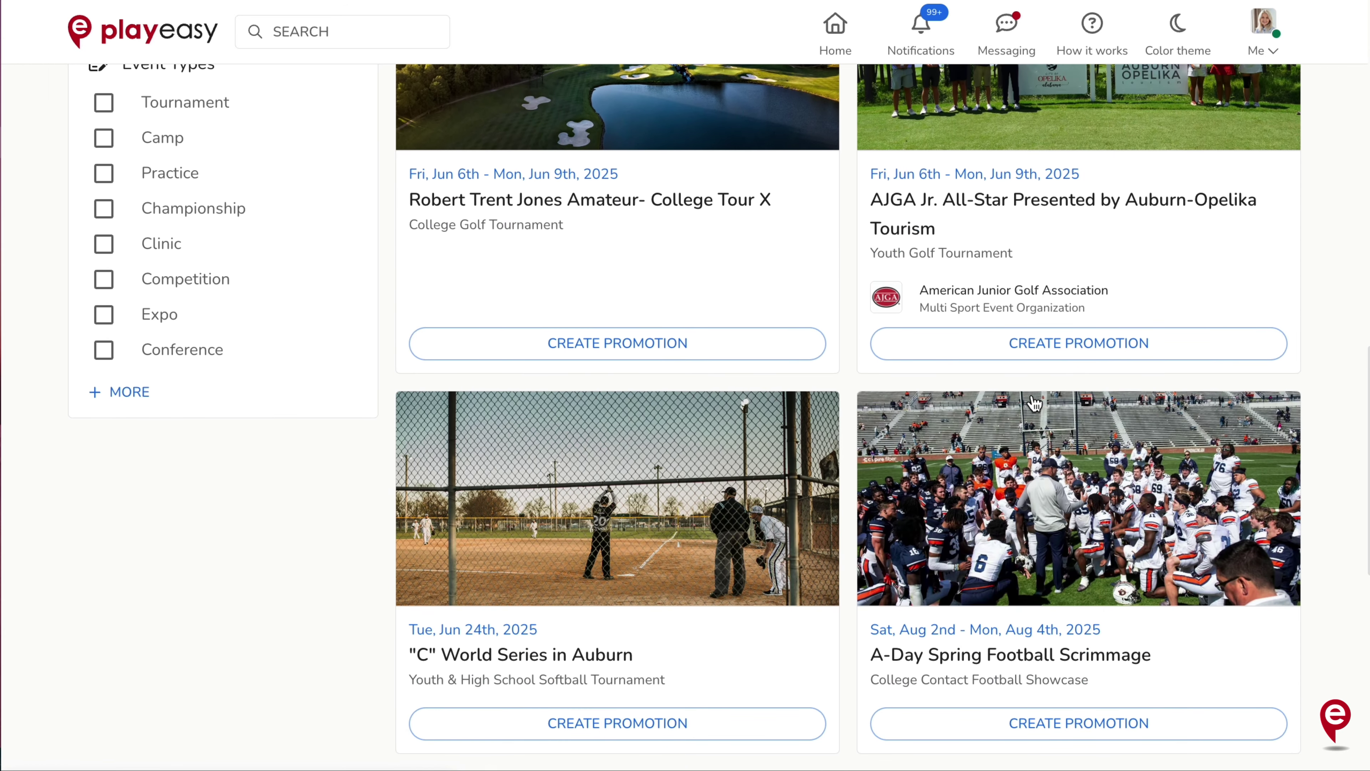
pyautogui.scroll(-5, 1035, 404)
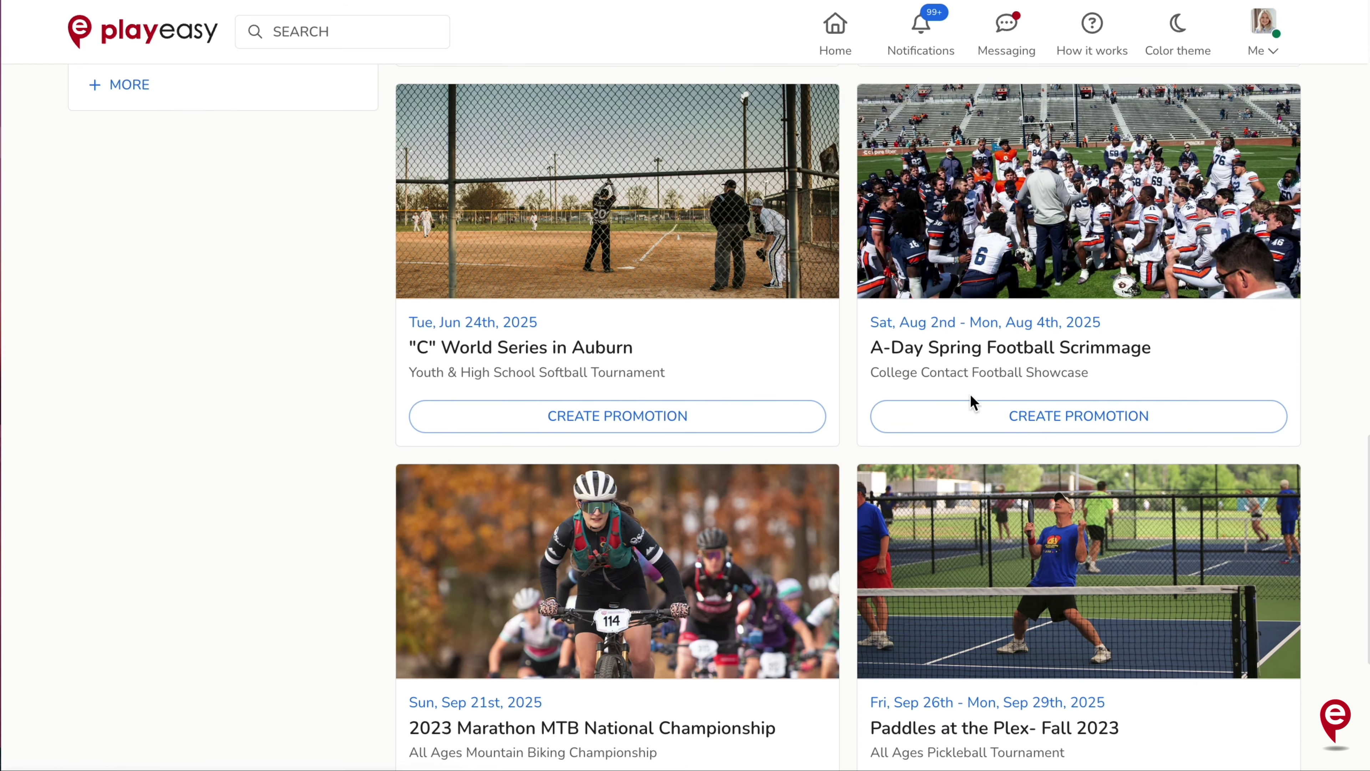
pyautogui.scroll(-6, 1031, 430)
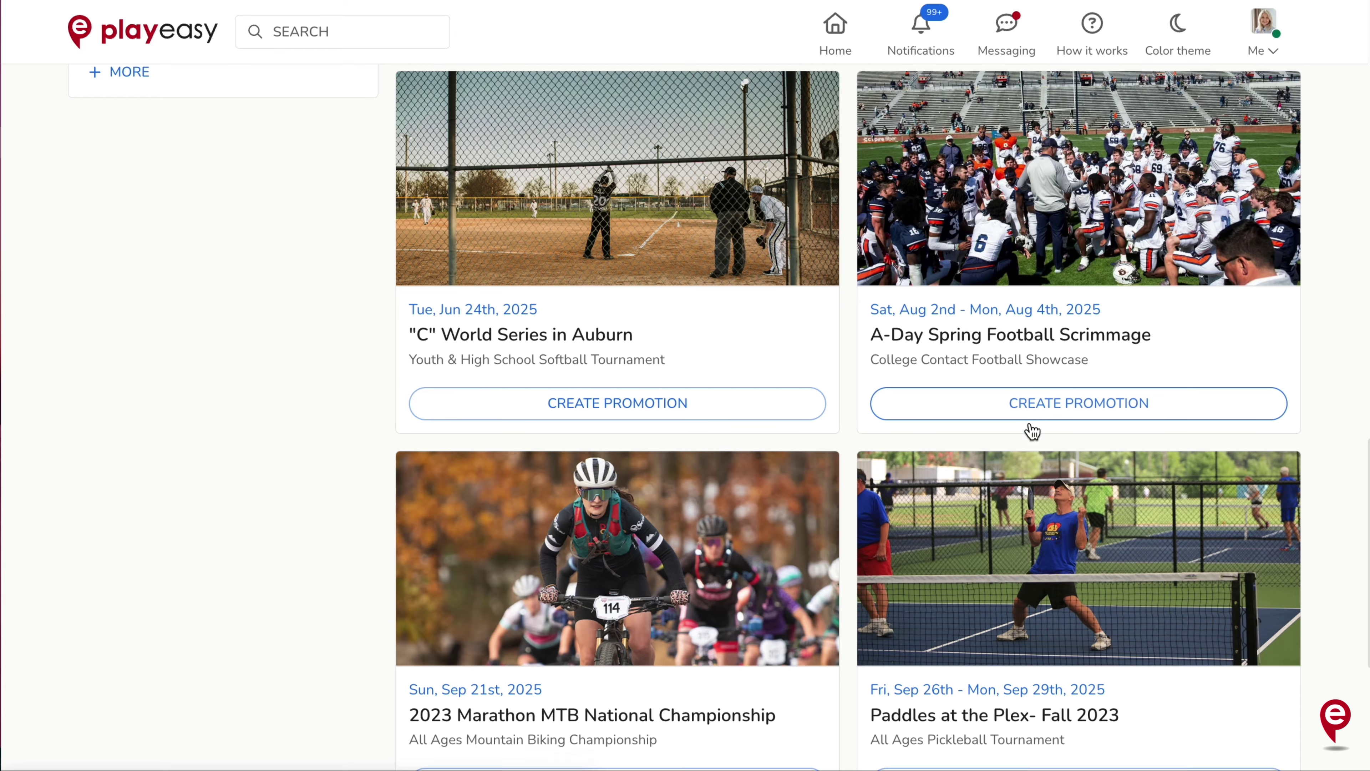
pyautogui.scroll(2, 1032, 430)
pyautogui.scroll(15, 1031, 430)
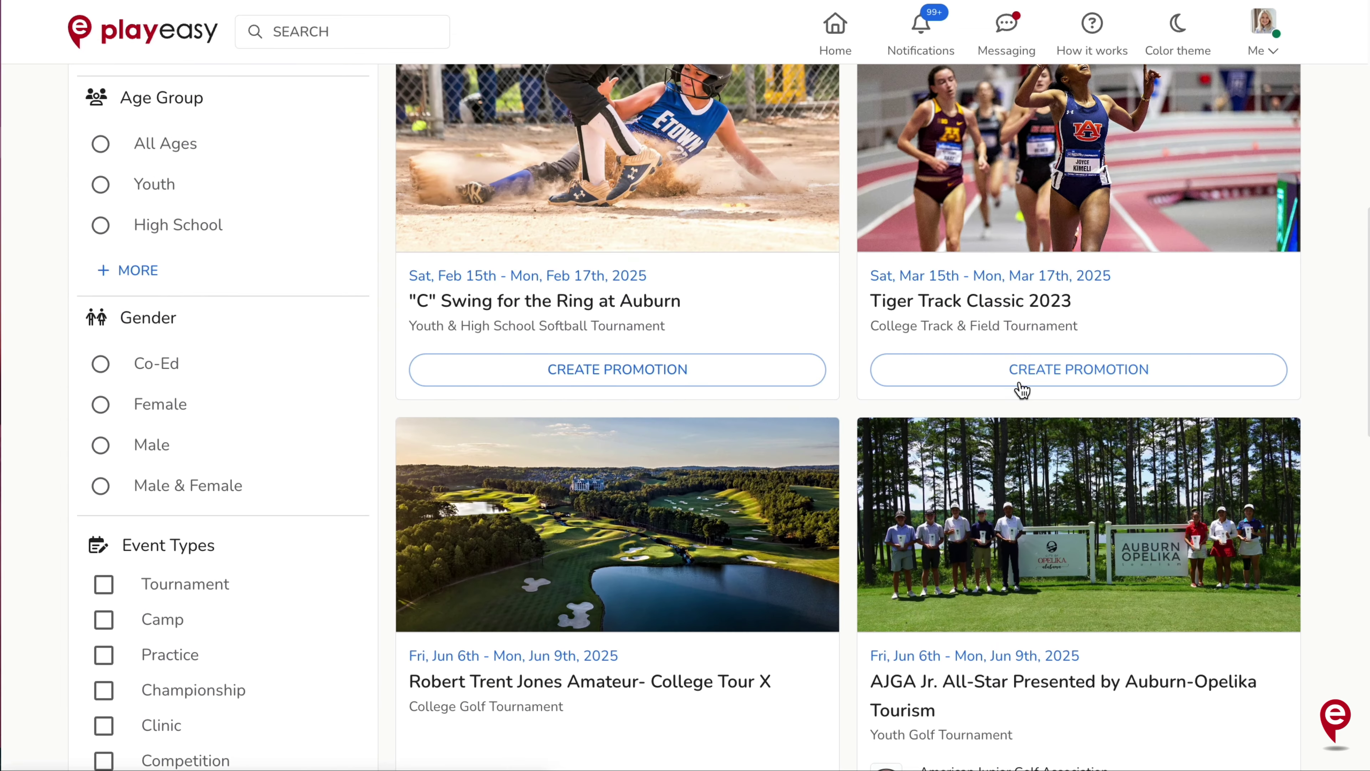
pyautogui.click(1019, 382)
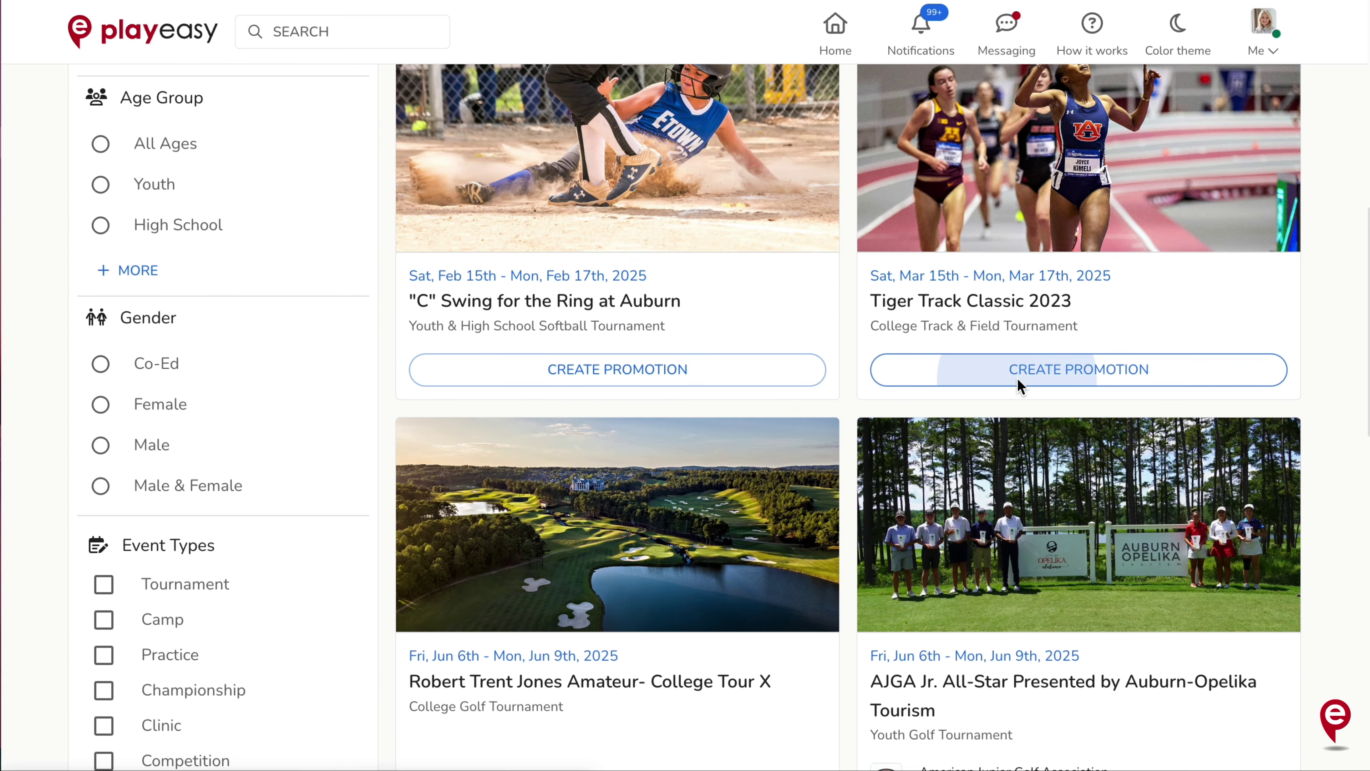
pyautogui.click(1071, 286)
pyautogui.scroll(9, 1068, 277)
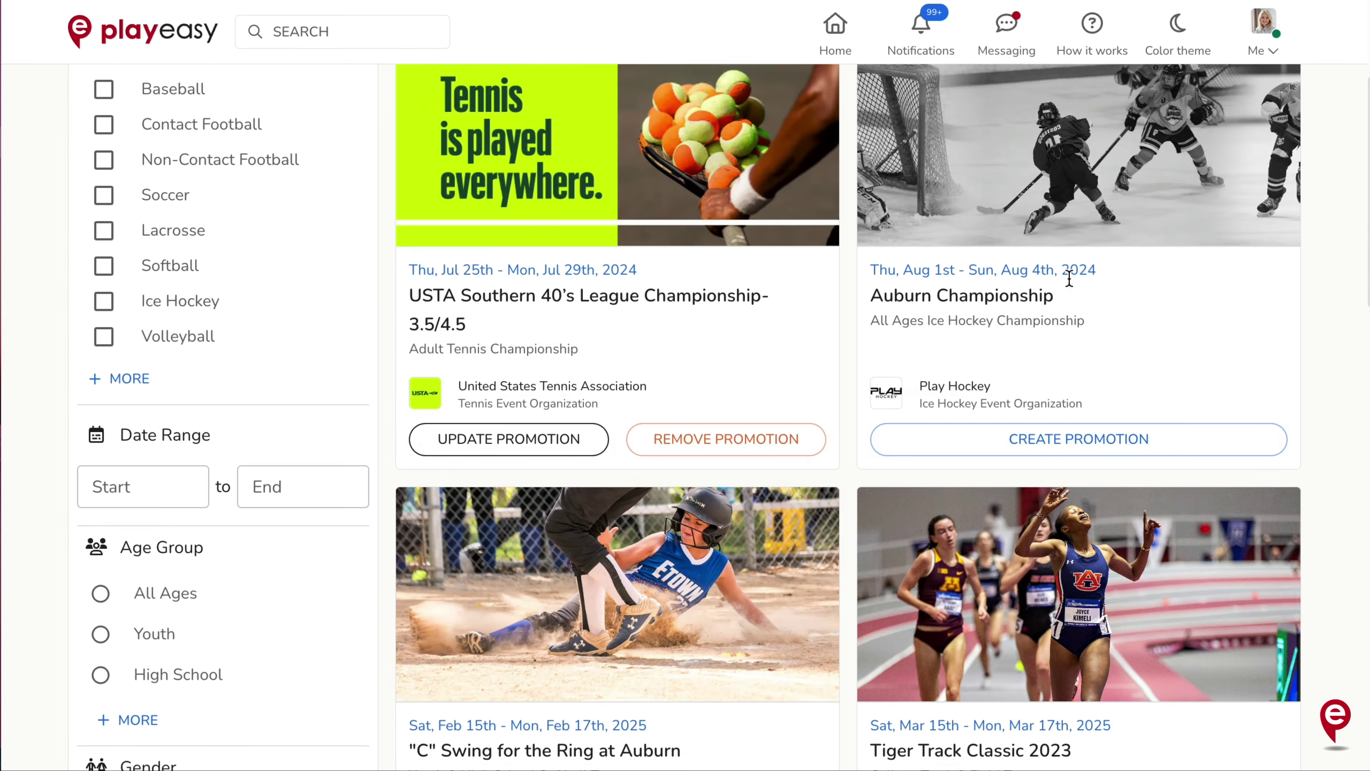
pyautogui.click(546, 172)
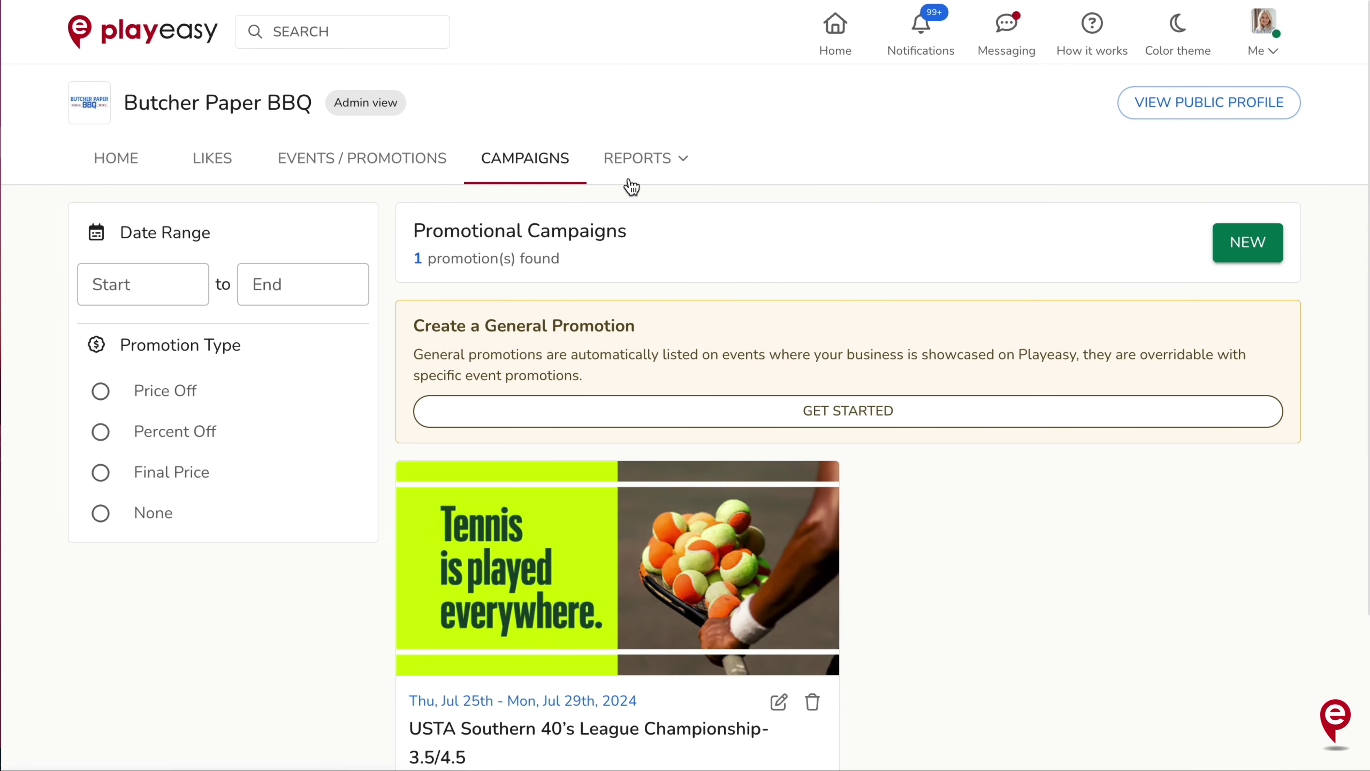
pyautogui.scroll(-4, 834, 223)
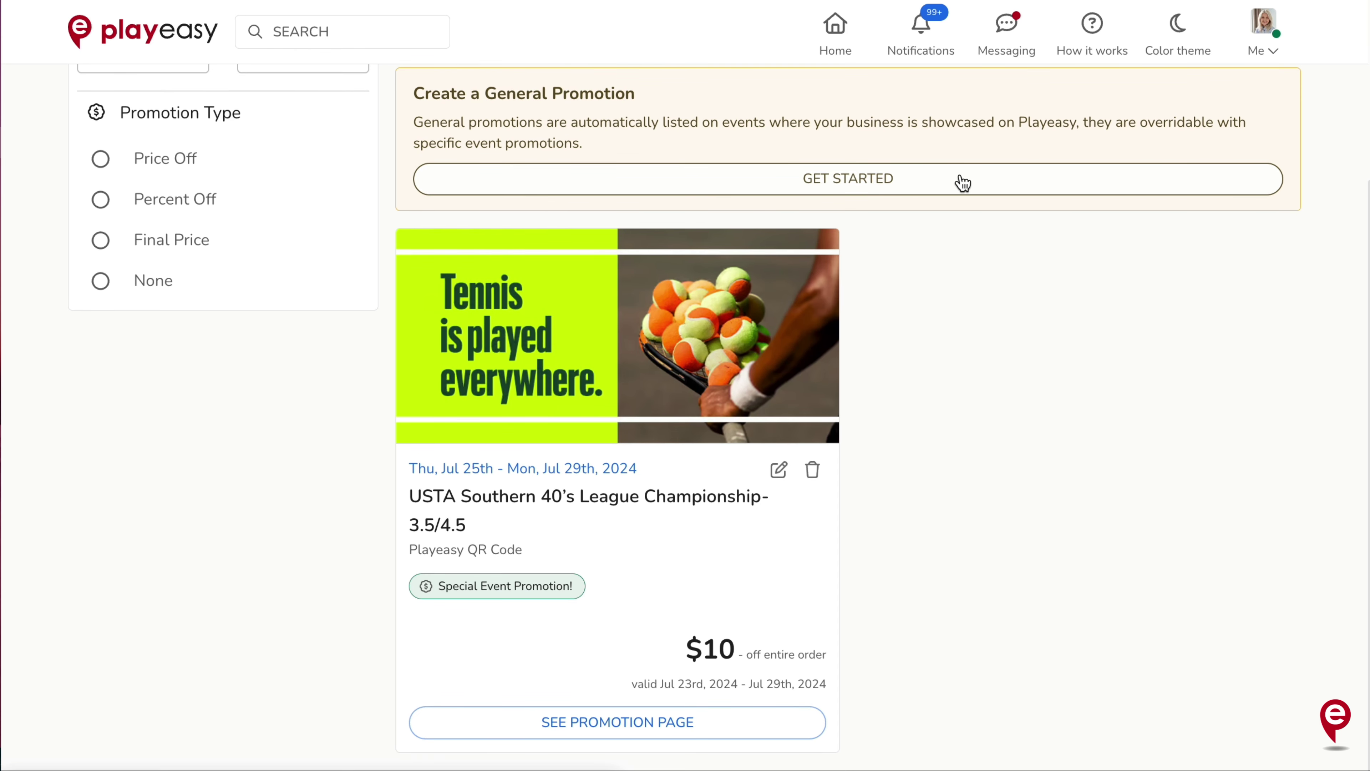
pyautogui.scroll(4, 963, 184)
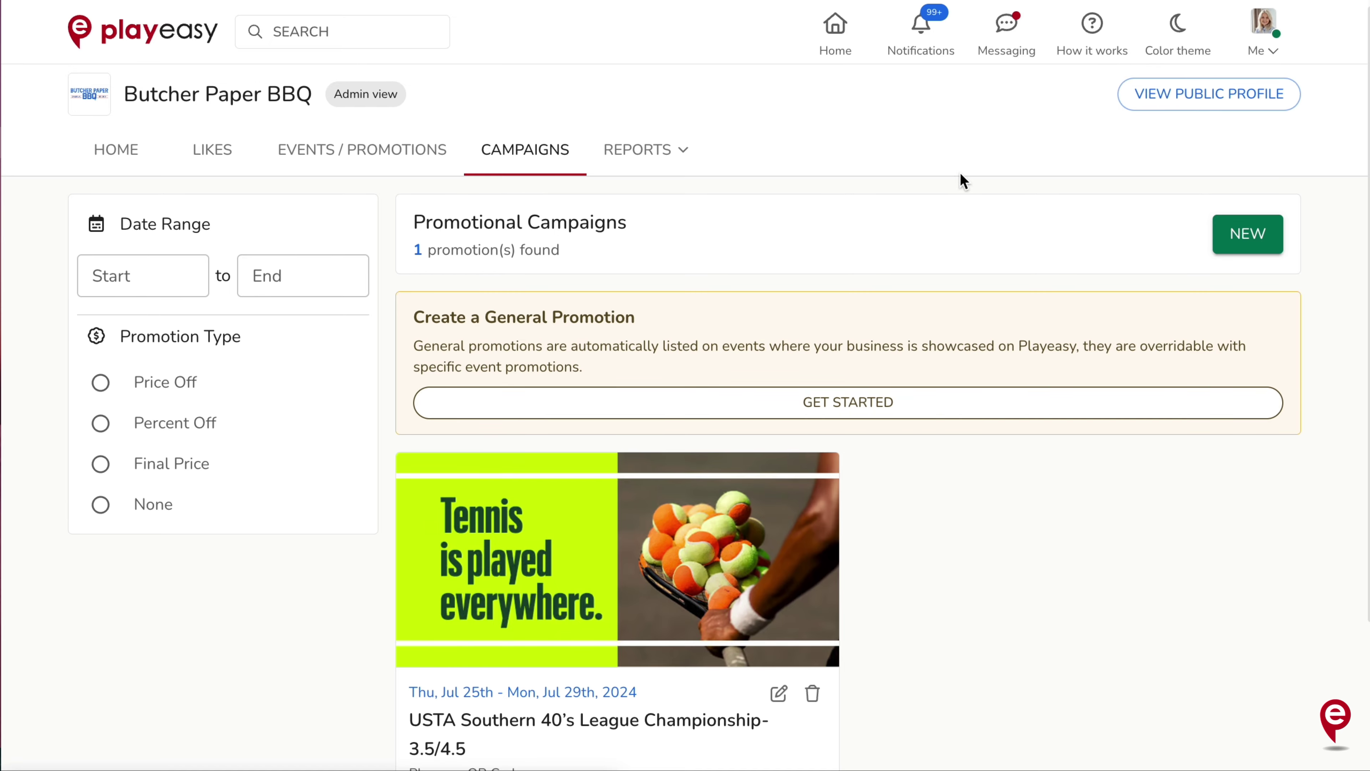
pyautogui.click(1244, 254)
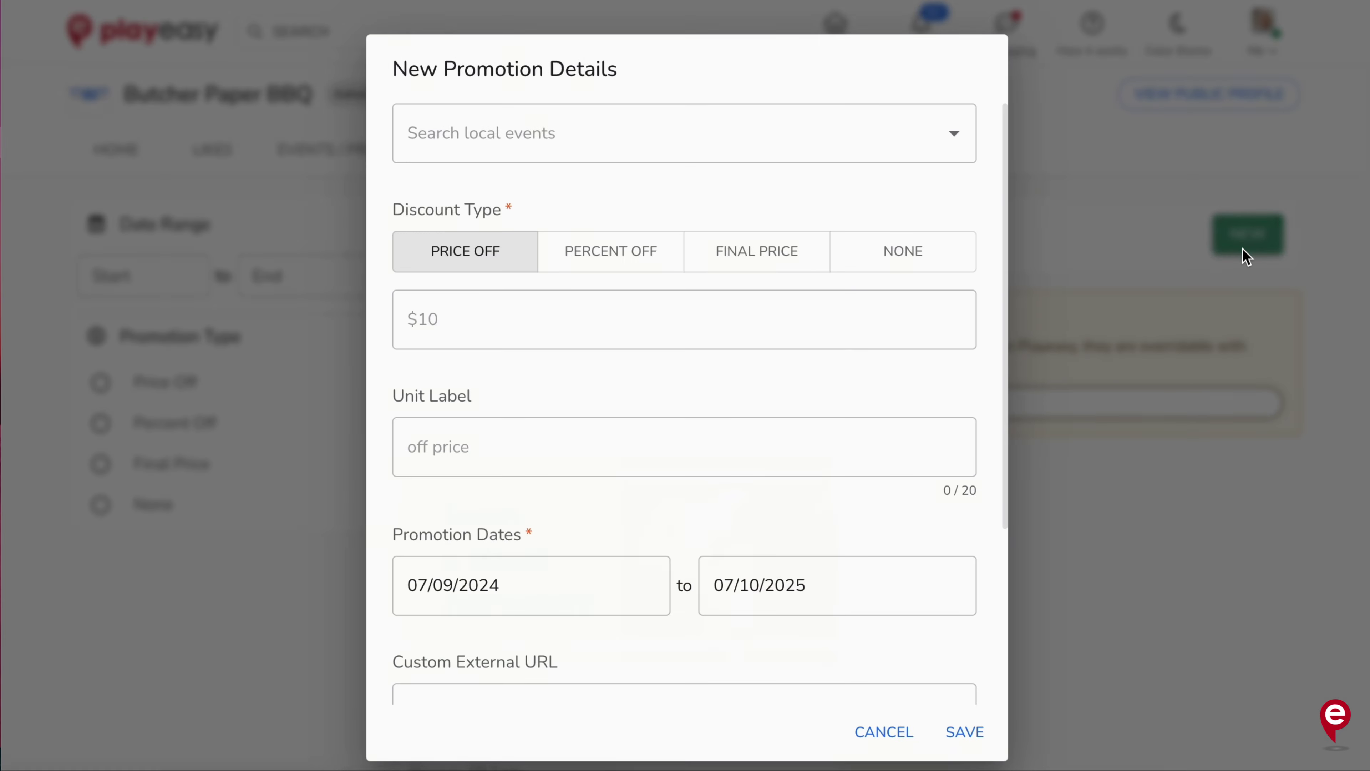
pyautogui.click(1148, 217)
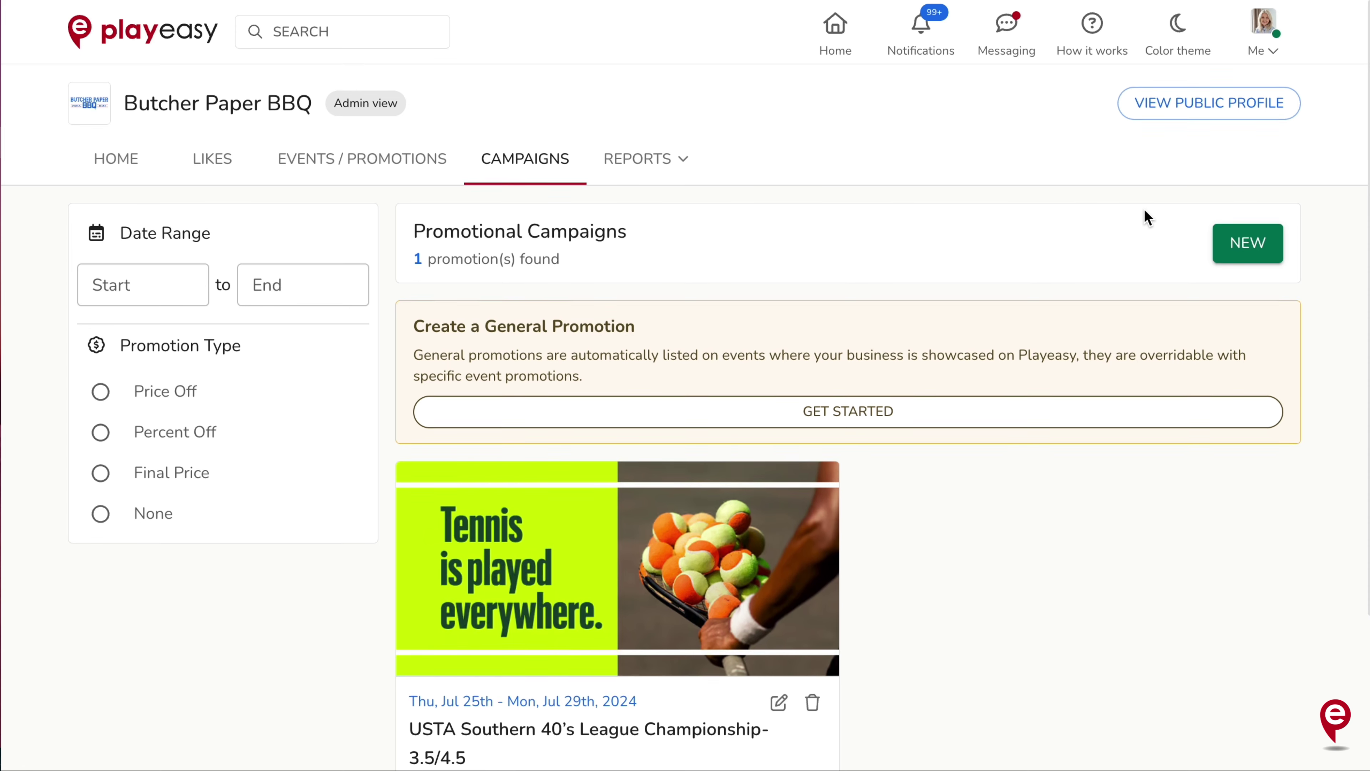
pyautogui.click(420, 159)
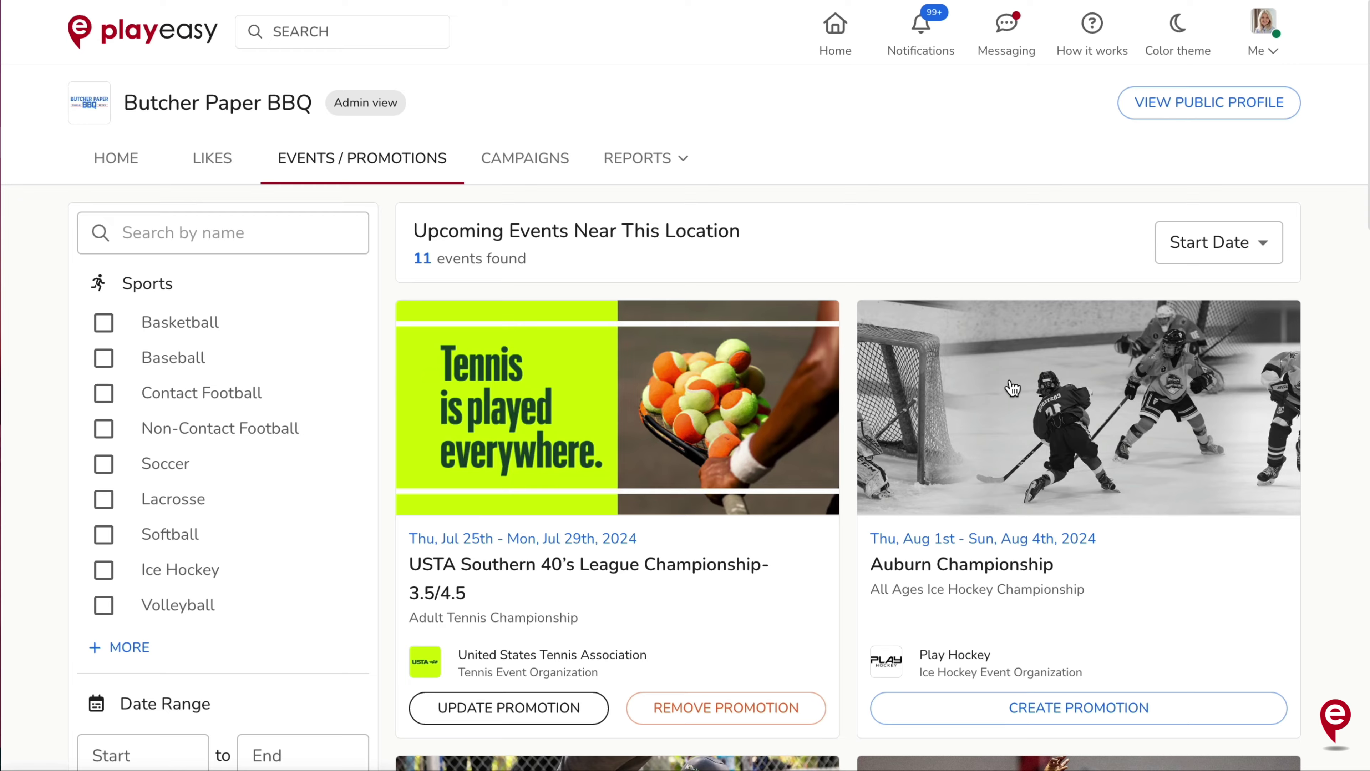
# Start a promotion from the Tiger Track Classic 2023 card and review the Price Off form.
pyautogui.scroll(-3, 1012, 387)
pyautogui.scroll(-2, 1012, 388)
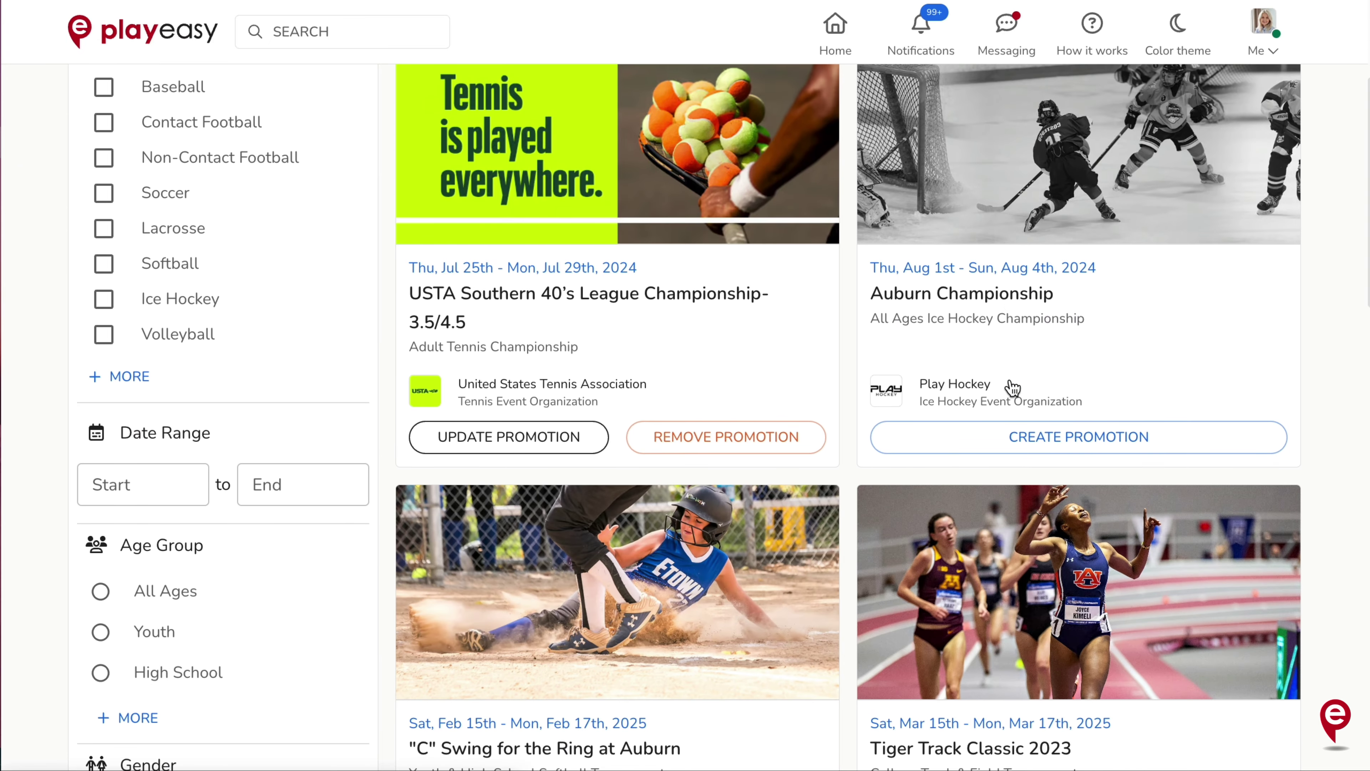
pyautogui.scroll(-4, 1012, 387)
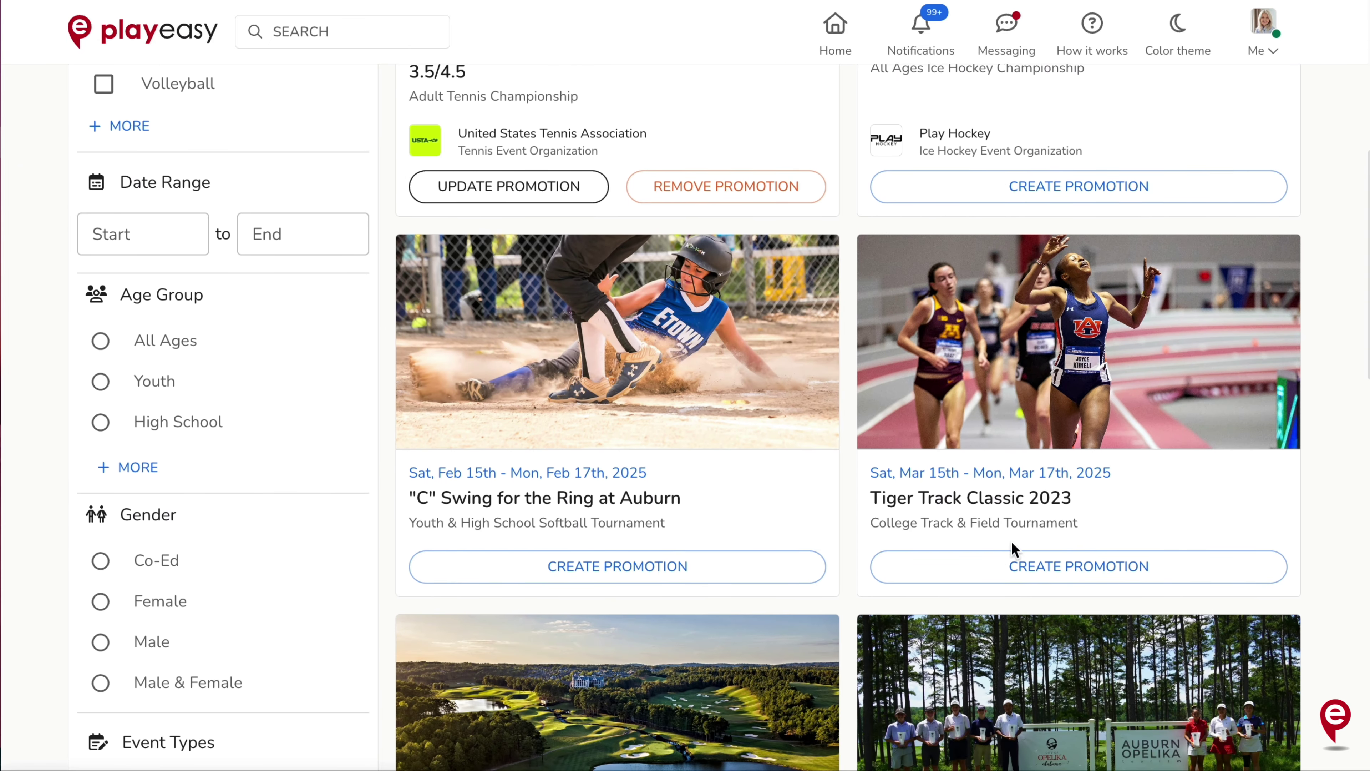
pyautogui.click(1011, 566)
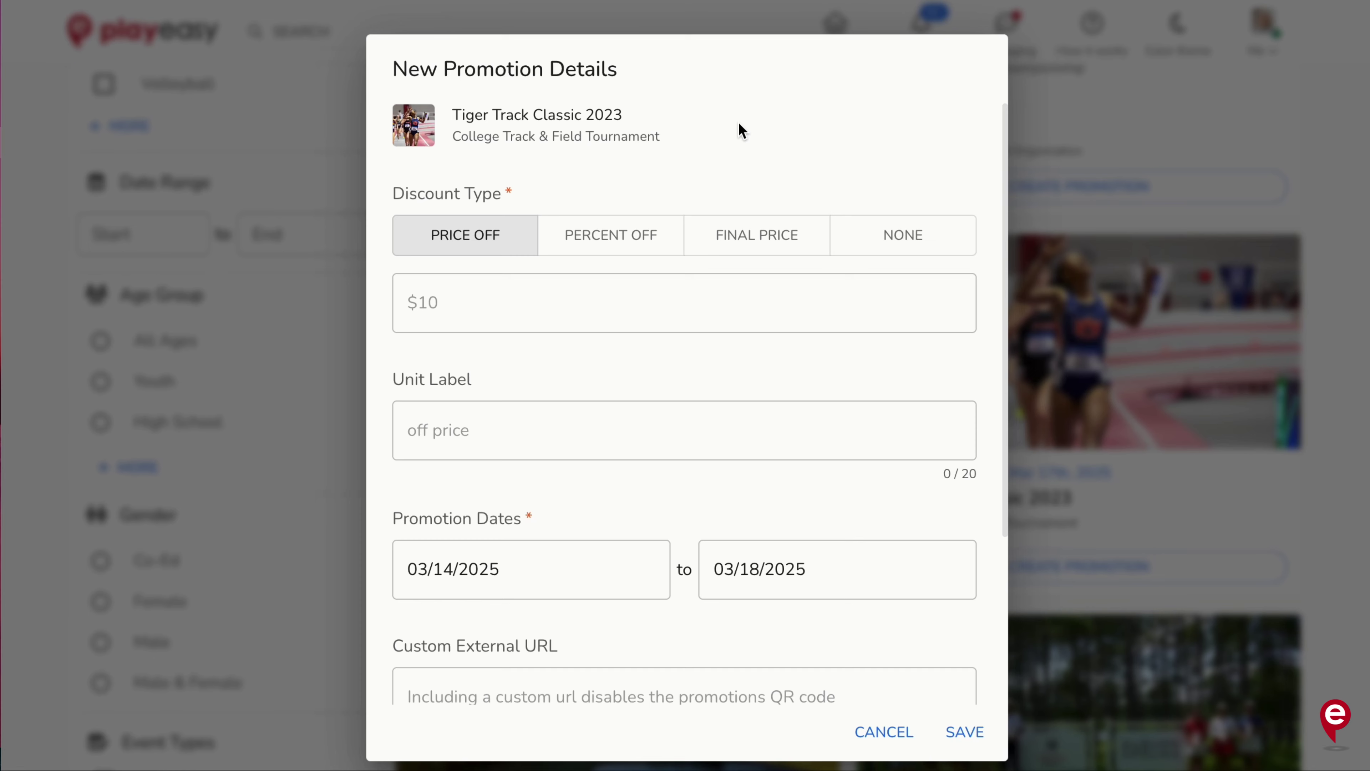
pyautogui.scroll(-1, 737, 121)
pyautogui.scroll(1, 737, 121)
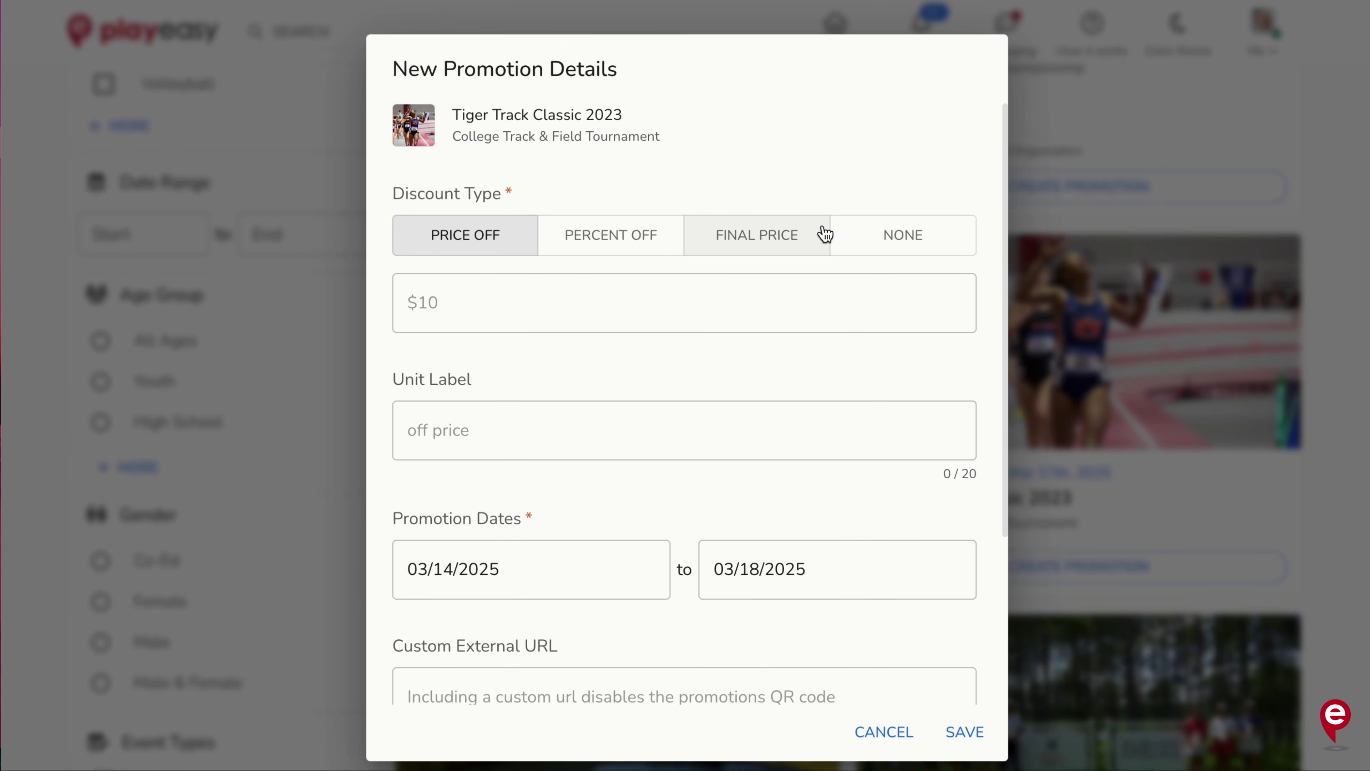
# Save a Tiger Track promotion with discount type None, unit label 'Free Side' and a pasted description.
pyautogui.click(844, 234)
pyautogui.click(615, 365)
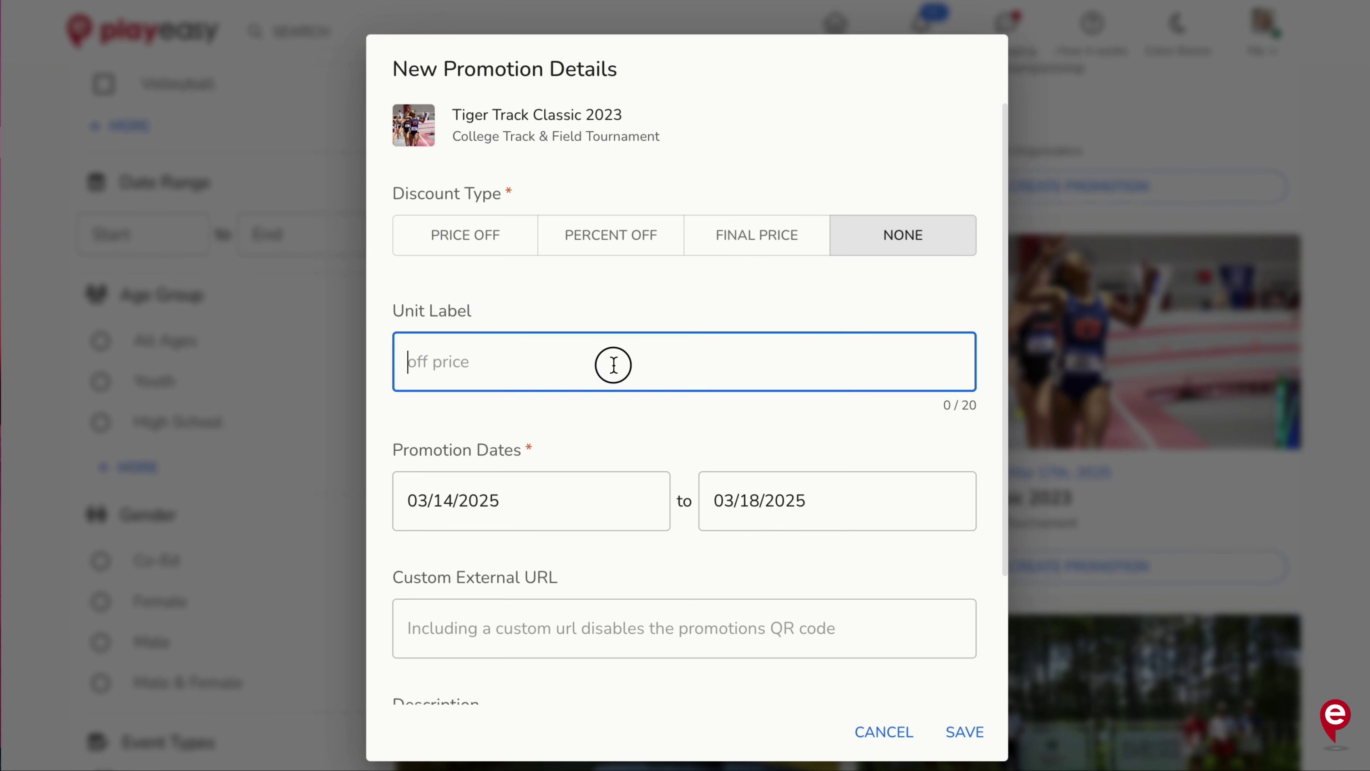
pyautogui.write('Free Si')
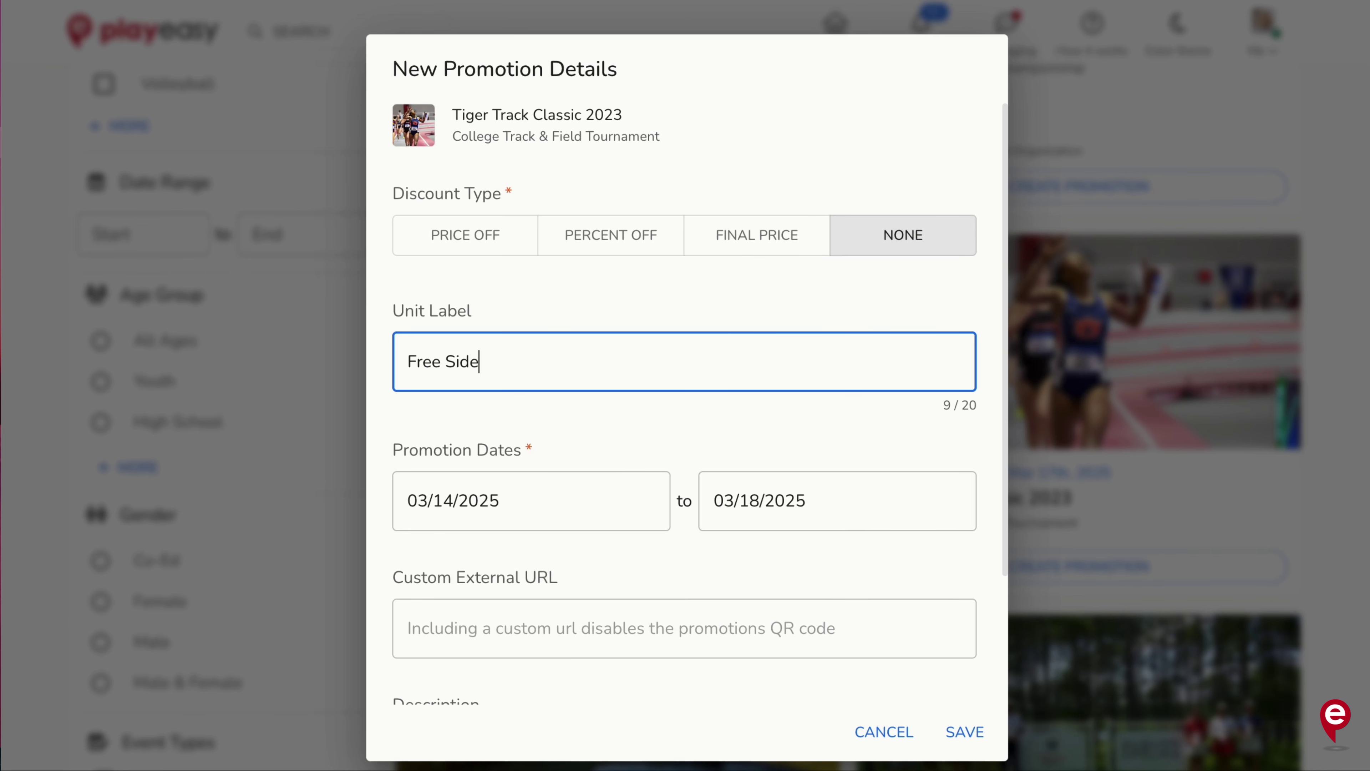
pyautogui.write('de')
pyautogui.click(658, 312)
pyautogui.scroll(-2, 658, 311)
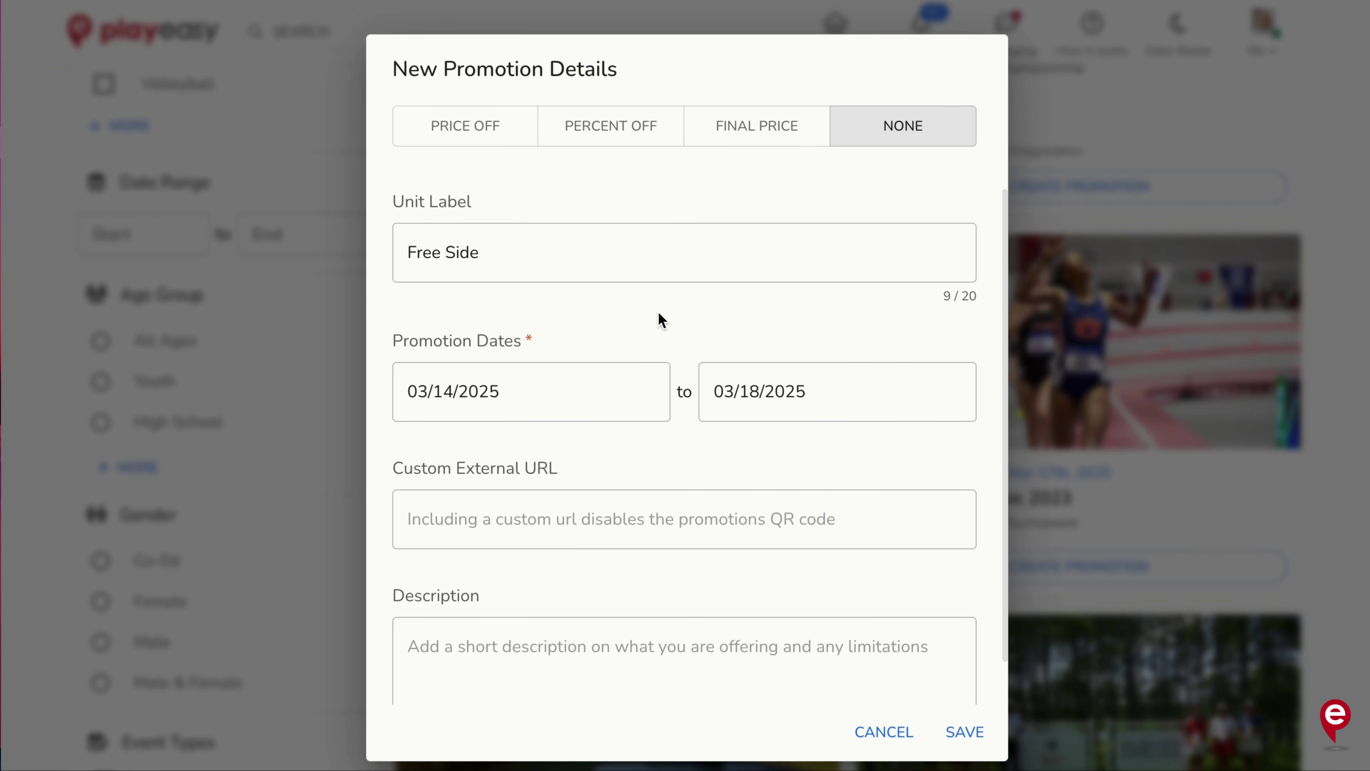
pyautogui.scroll(-2, 658, 311)
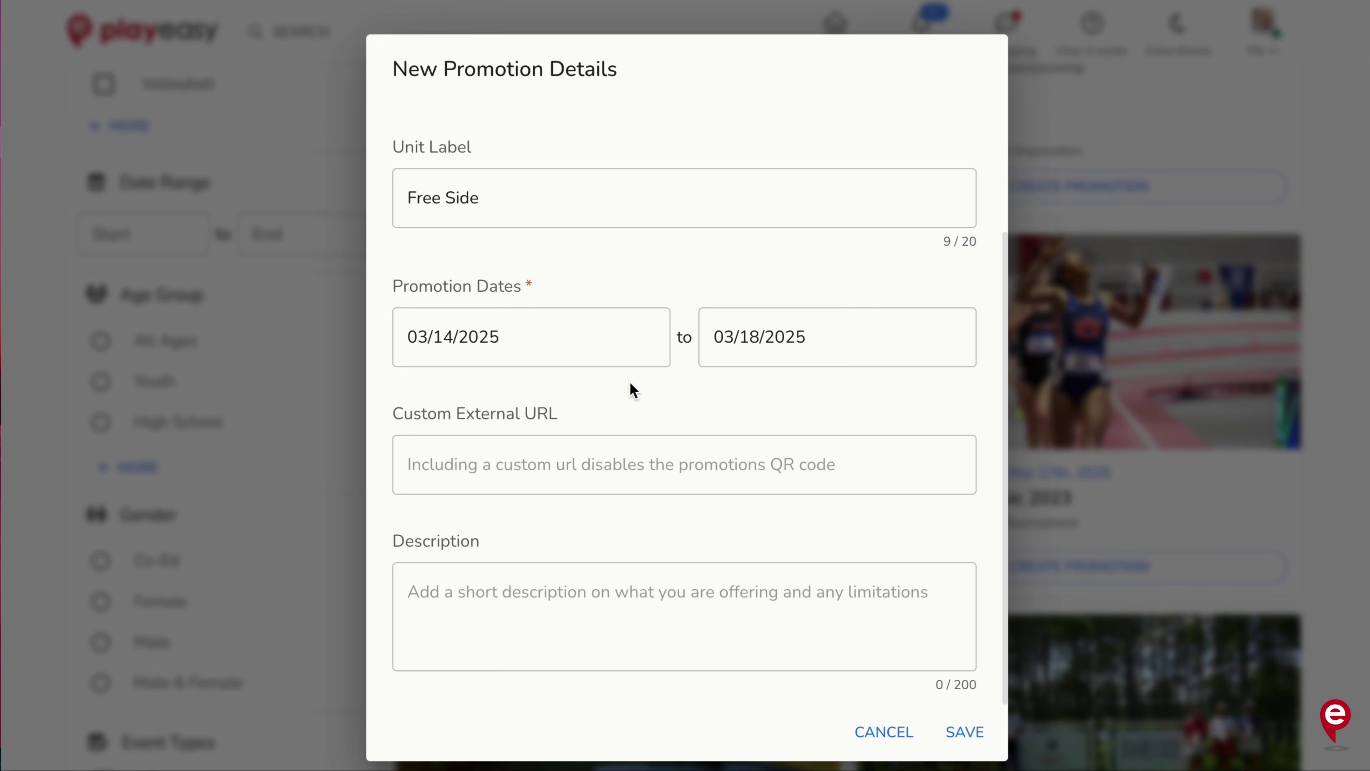
pyautogui.click(606, 593)
pyautogui.write('Enjoy a free side with your purchase when you show your Playeasy QR code.')
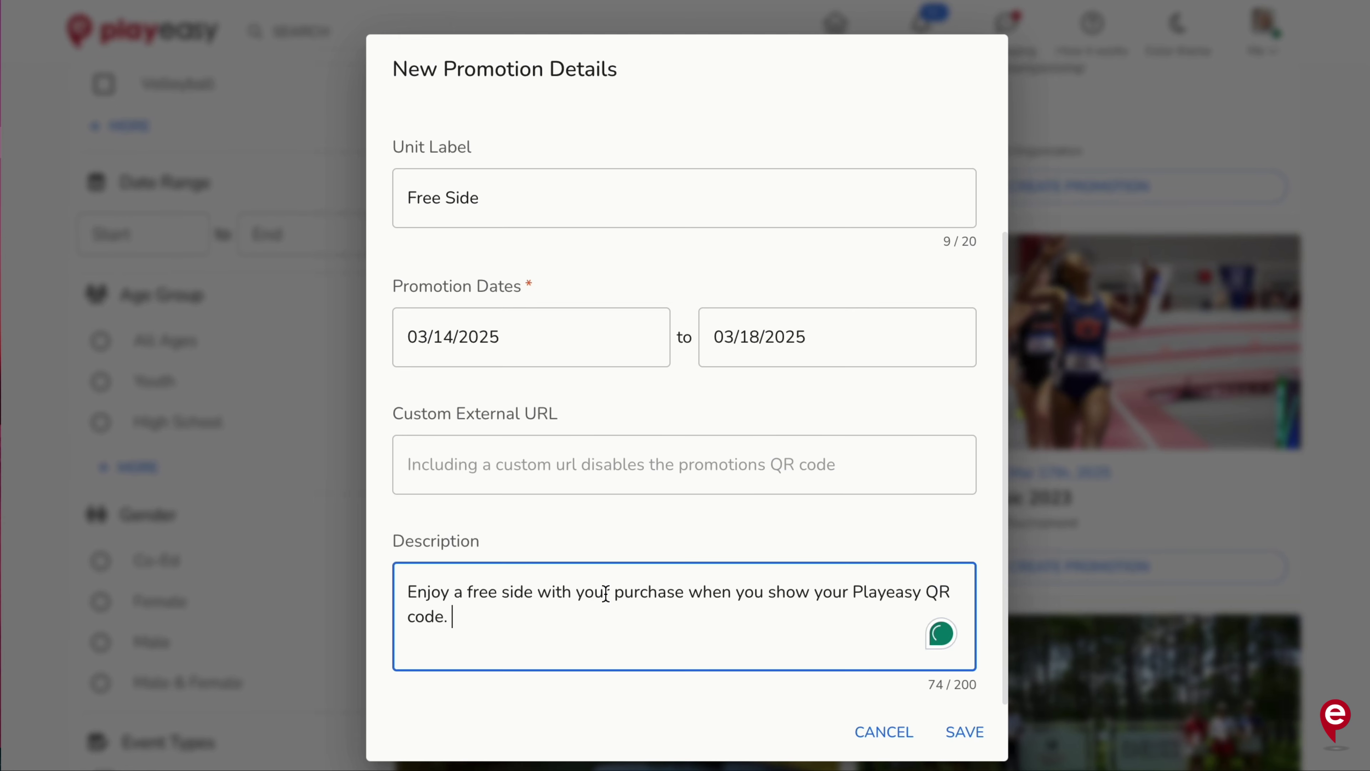
pyautogui.click(964, 732)
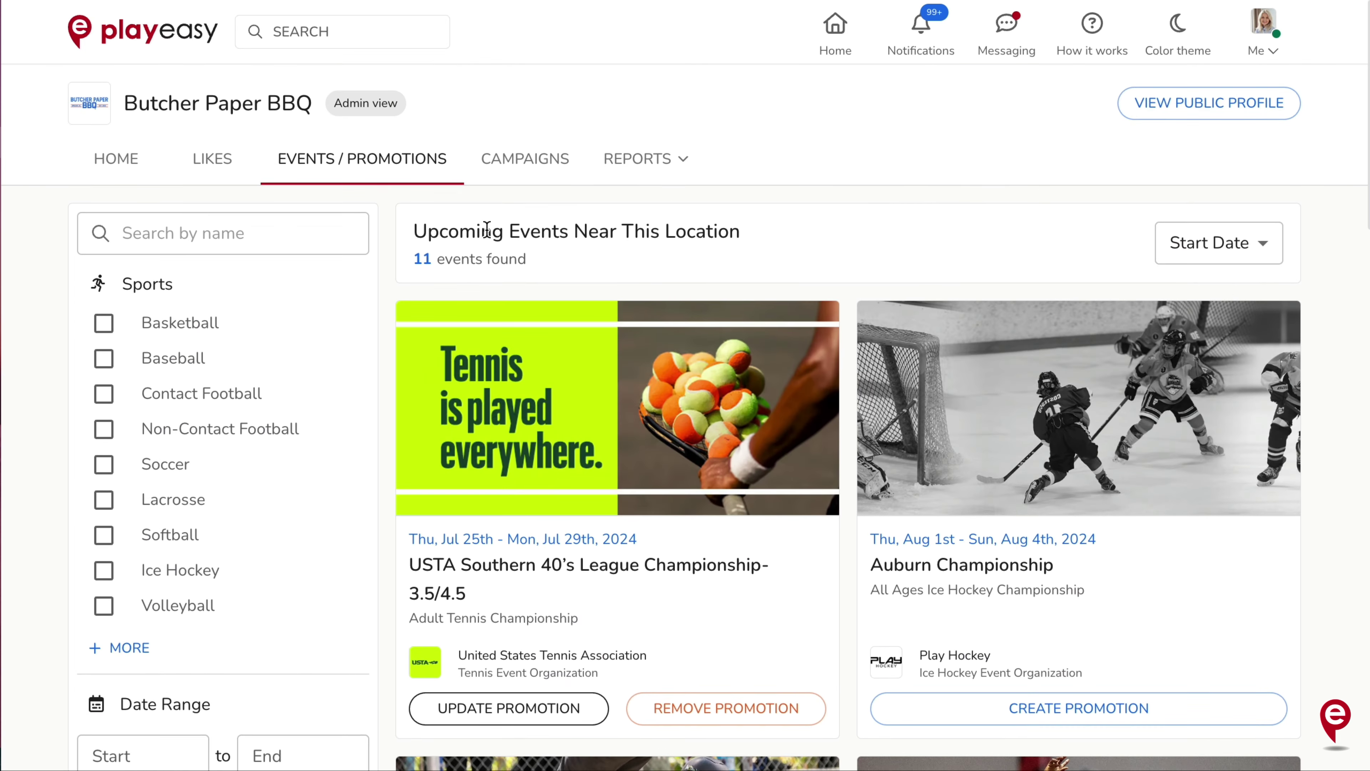
# Confirm the Campaigns page now lists 2 promotions, then bring up the Reports list.
pyautogui.click(511, 162)
pyautogui.scroll(-4, 761, 491)
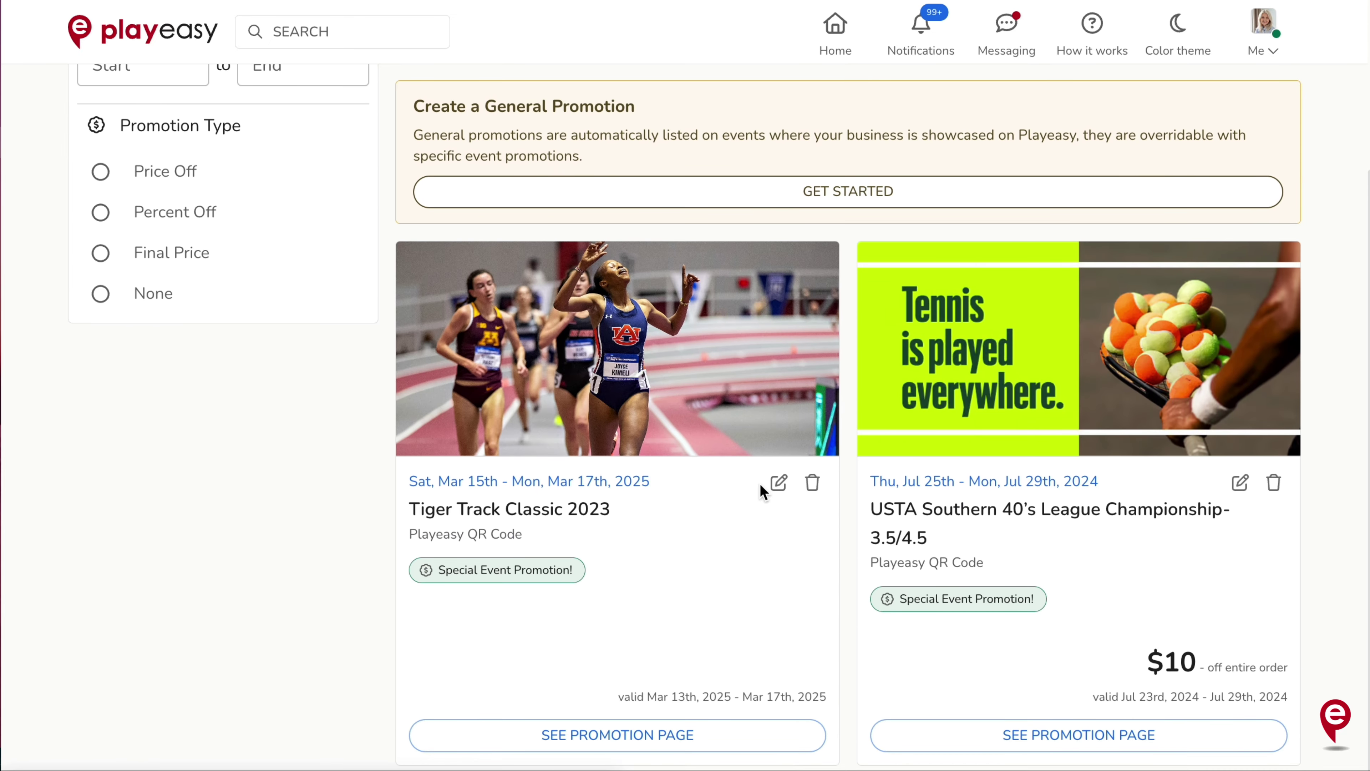
pyautogui.scroll(4, 761, 491)
pyautogui.click(639, 159)
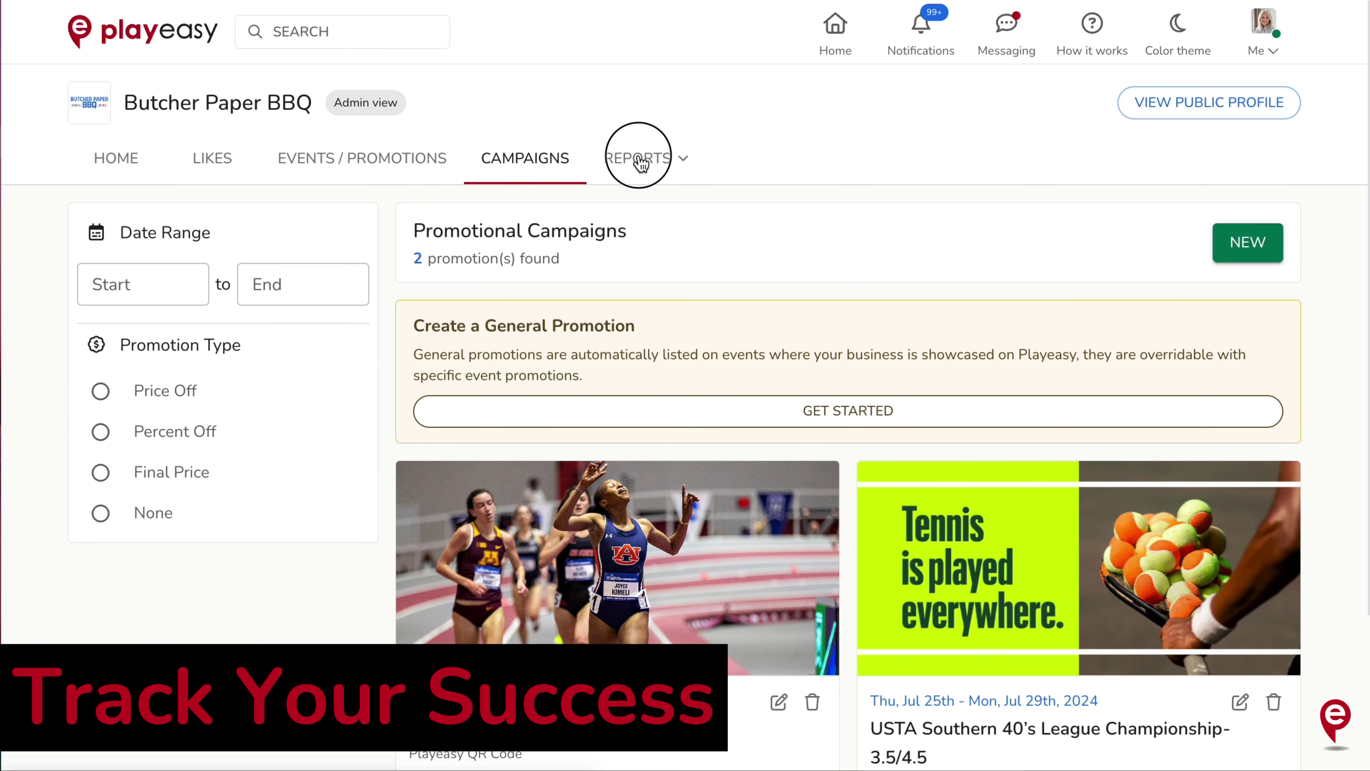
# Review the Profile Overview report's charts.
pyautogui.click(723, 221)
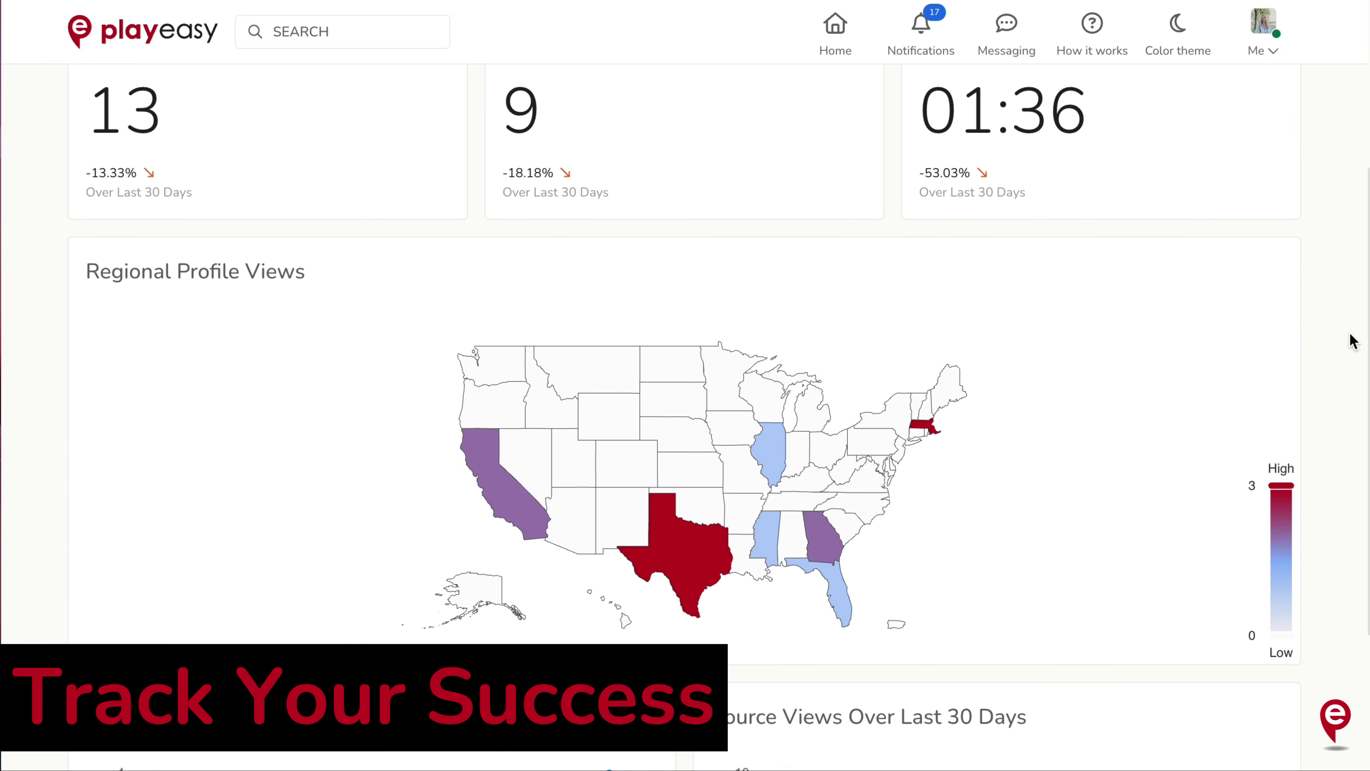
pyautogui.scroll(-5, 1352, 341)
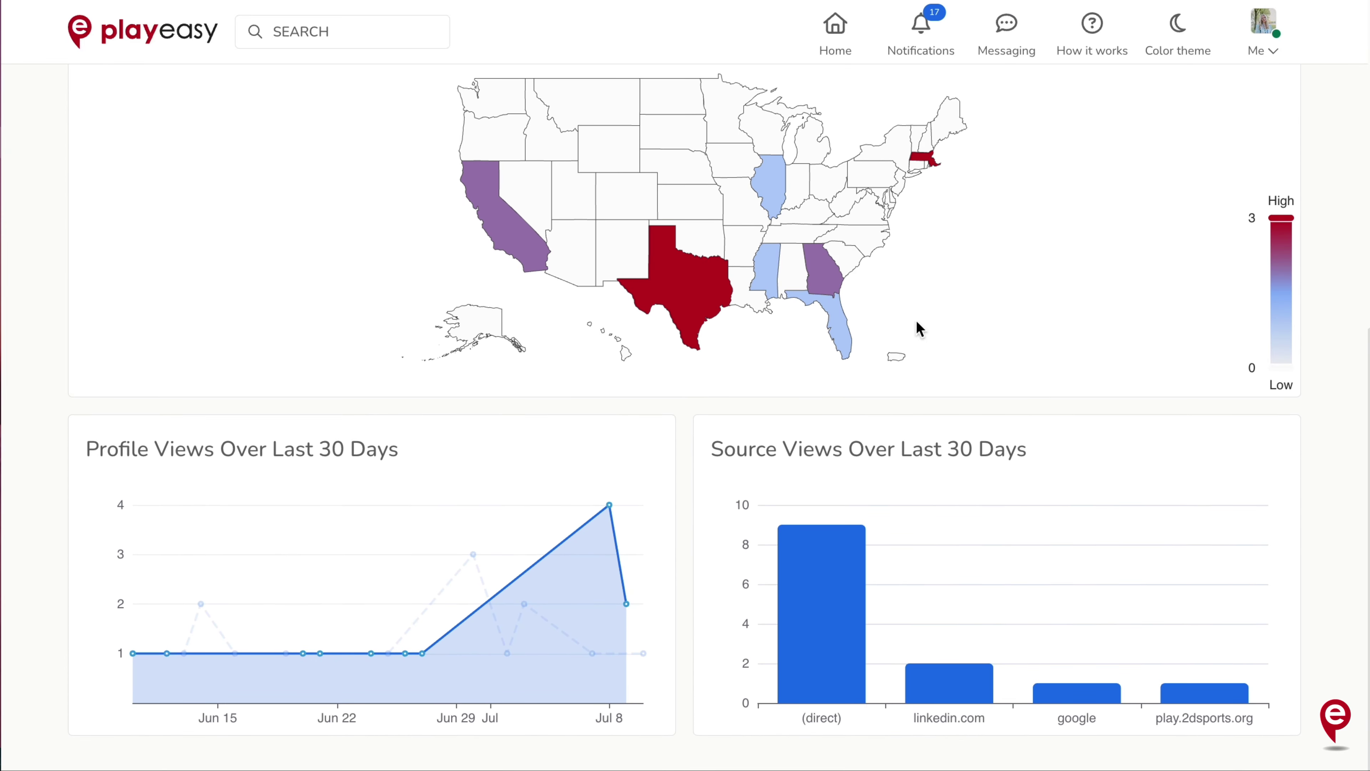
pyautogui.moveTo(815, 280)
pyautogui.scroll(6, 1324, 538)
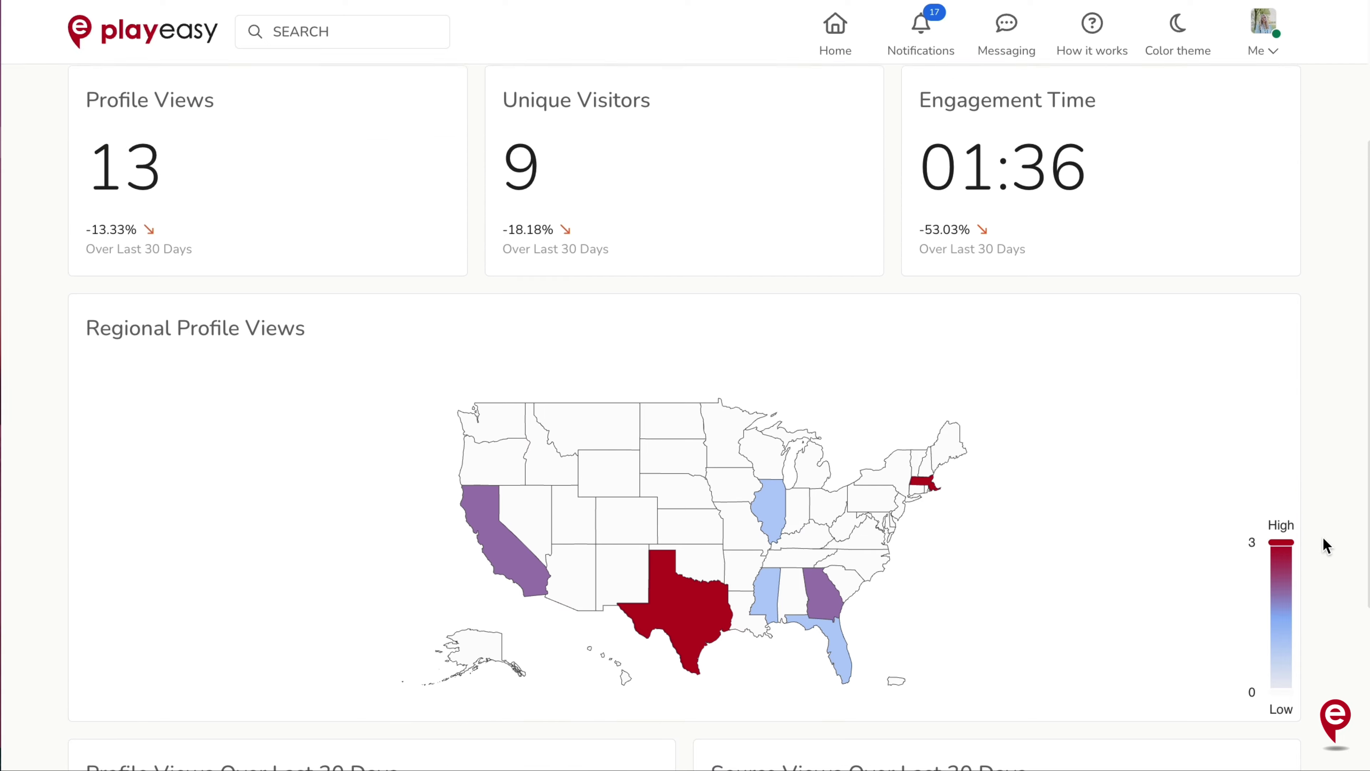
pyautogui.scroll(3, 1323, 536)
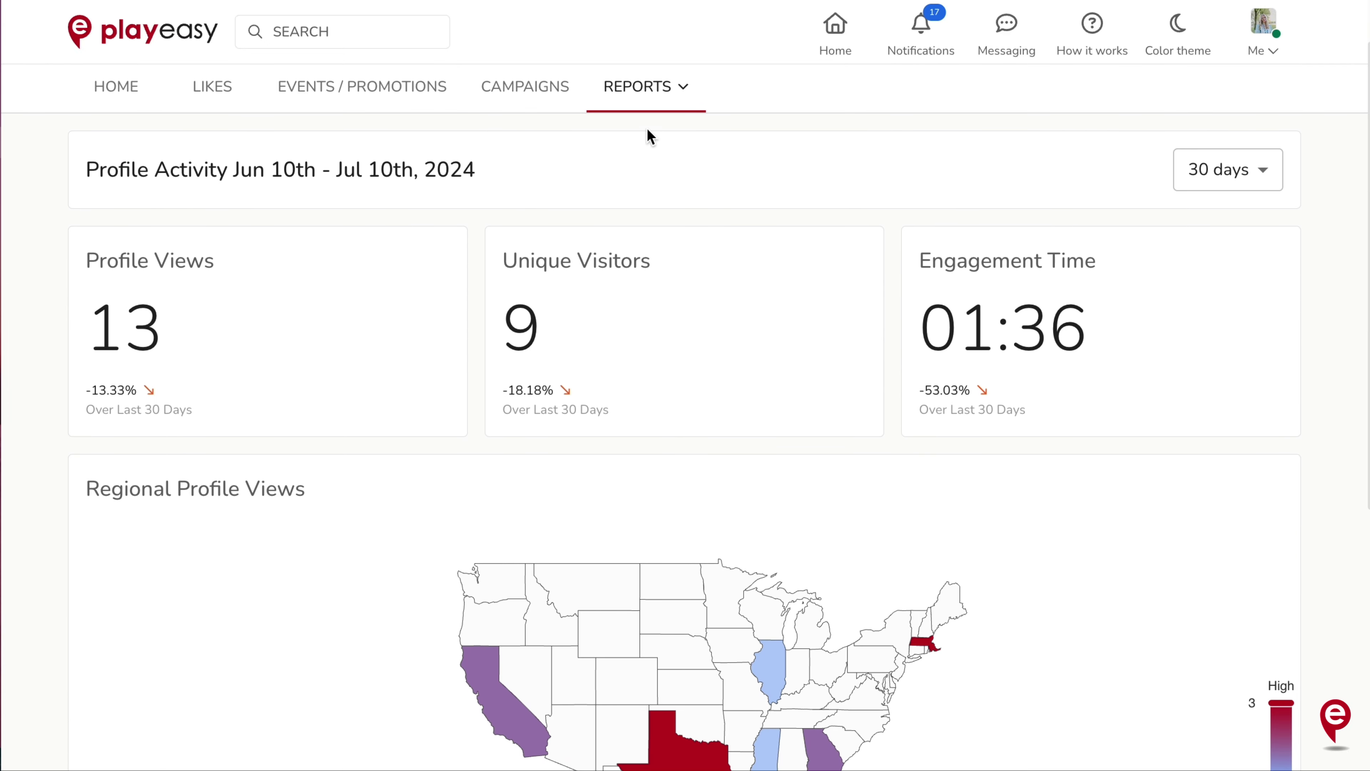
# Switch to the Promotion Redemption report, showing 8 promotion clicks and 3 website referrals.
pyautogui.click(643, 96)
pyautogui.click(647, 189)
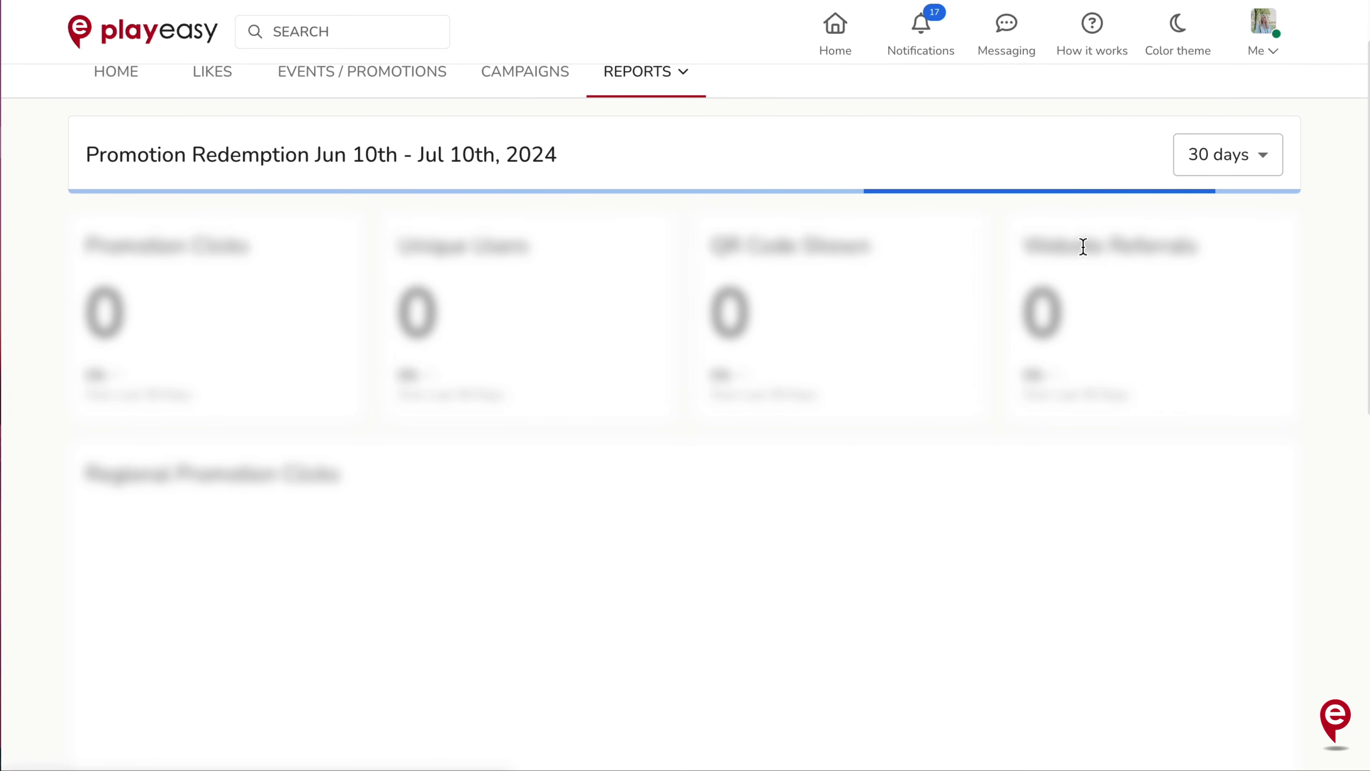
pyautogui.scroll(-1, 1083, 246)
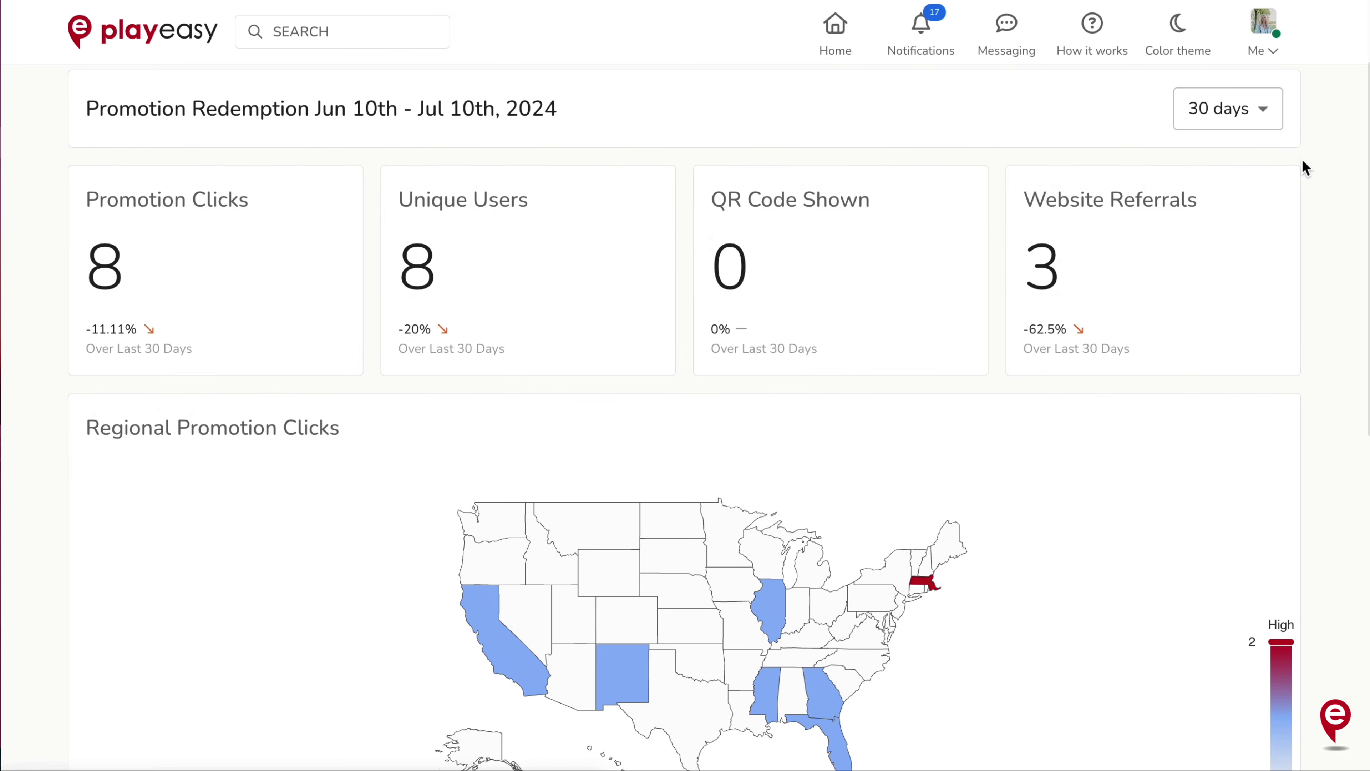
pyautogui.scroll(-2, 1314, 151)
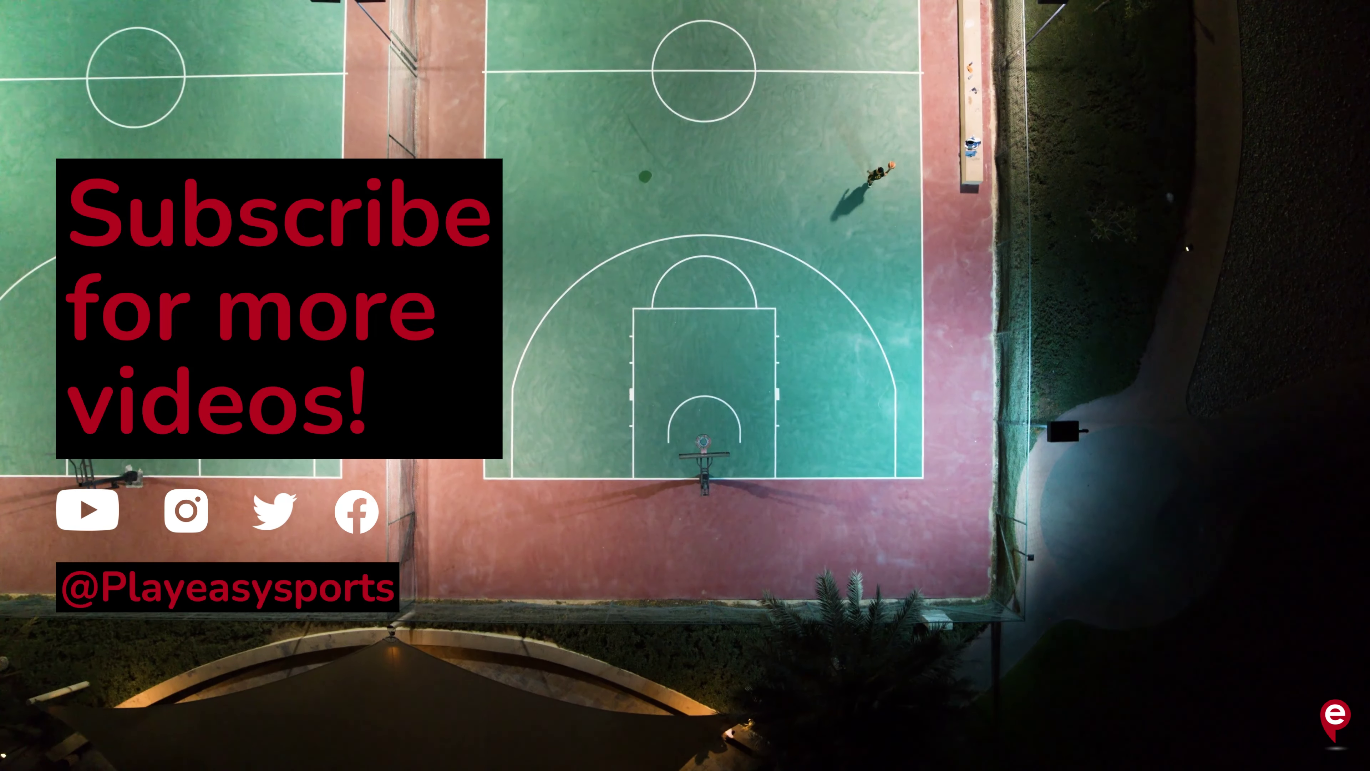